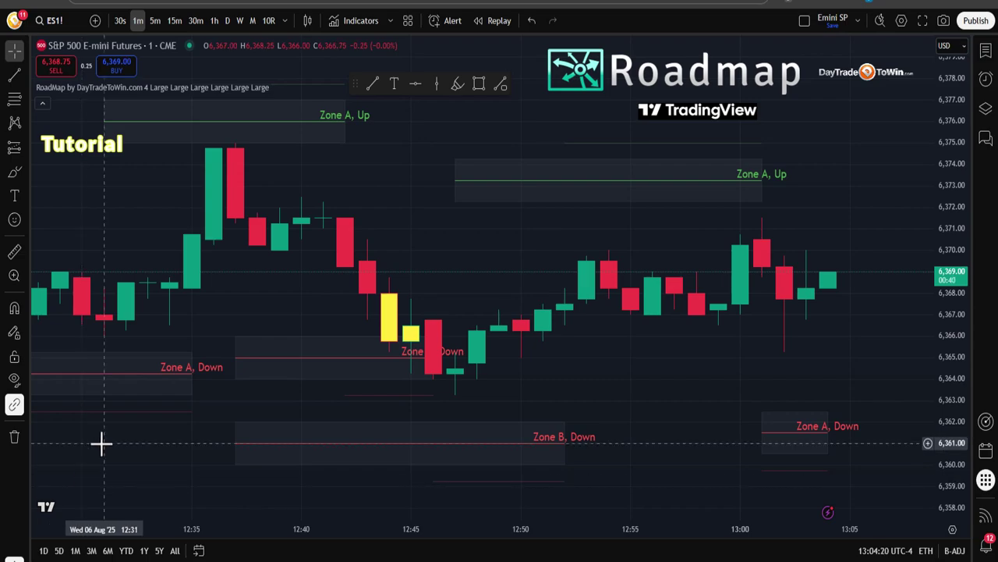
# - Browse the favorite, community and invite-only scripts in the indicator library, ending on the invite-only list, and close the library
pyautogui.click(346, 19)
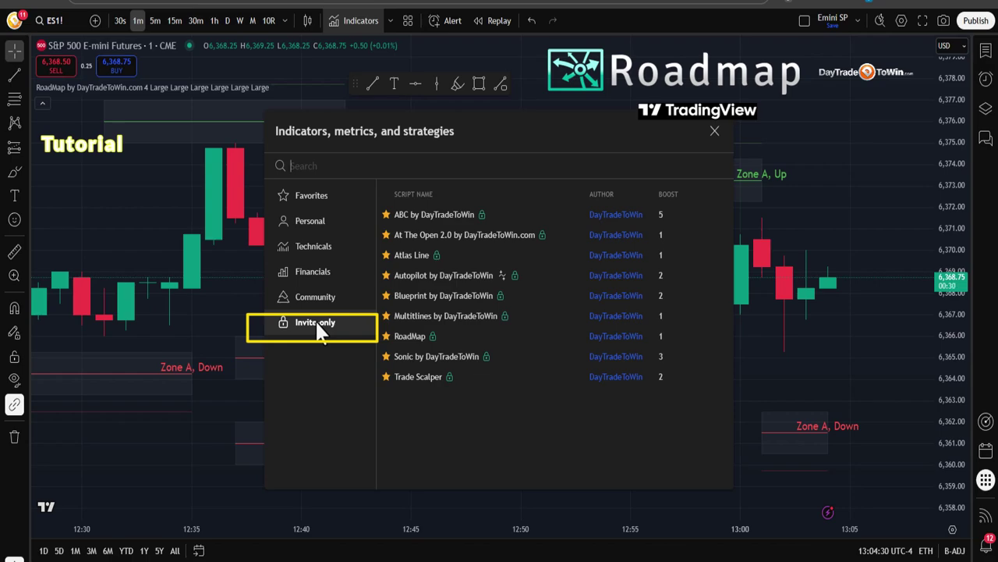
pyautogui.click(306, 193)
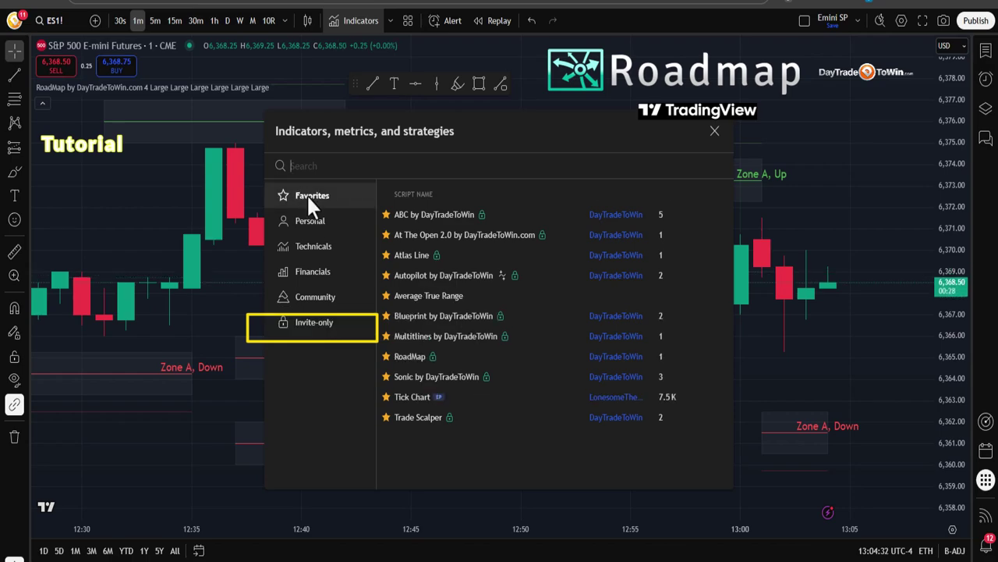
pyautogui.click(313, 307)
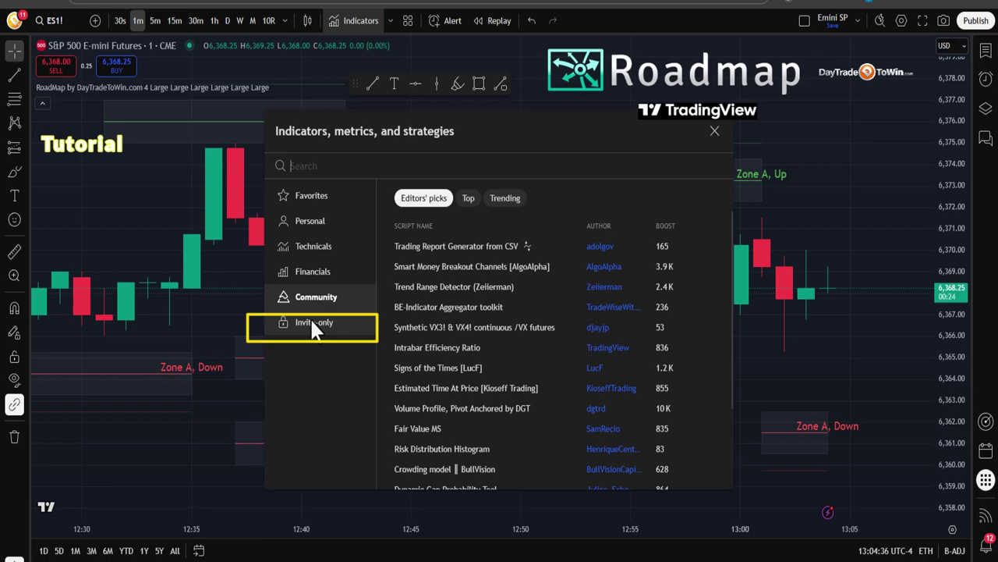
pyautogui.click(314, 326)
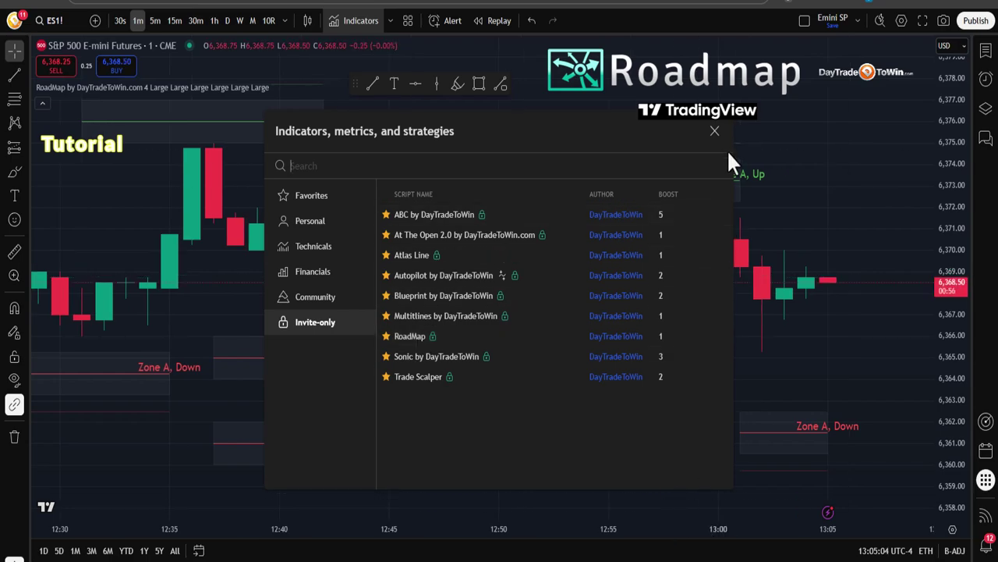
pyautogui.click(714, 129)
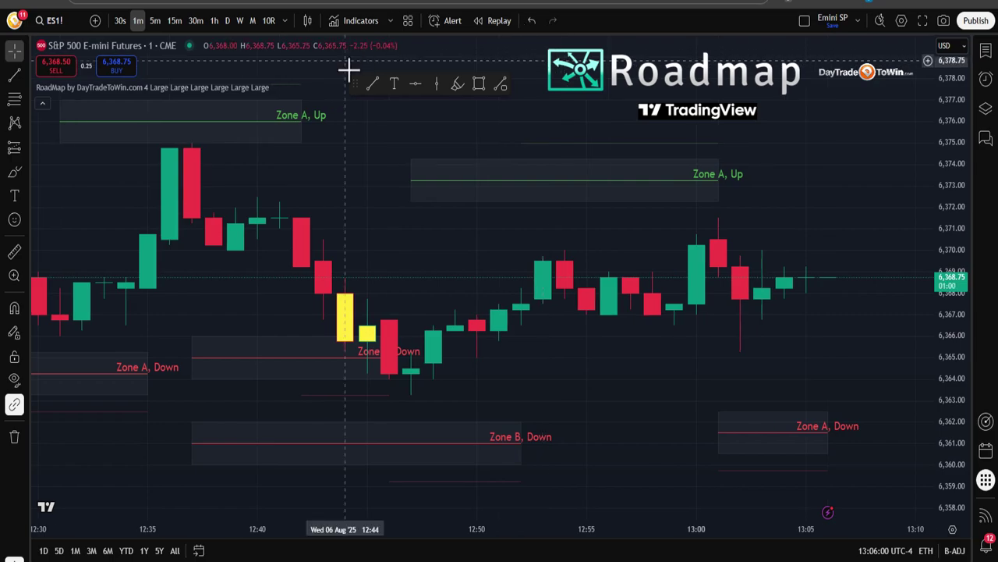
# - Draw three connected trend lines above price, from about 6,375.25 up to 6,378.50, down to about 6,373 at 13:06, and up to 6,375.75 at 13:08
pyautogui.click(373, 86)
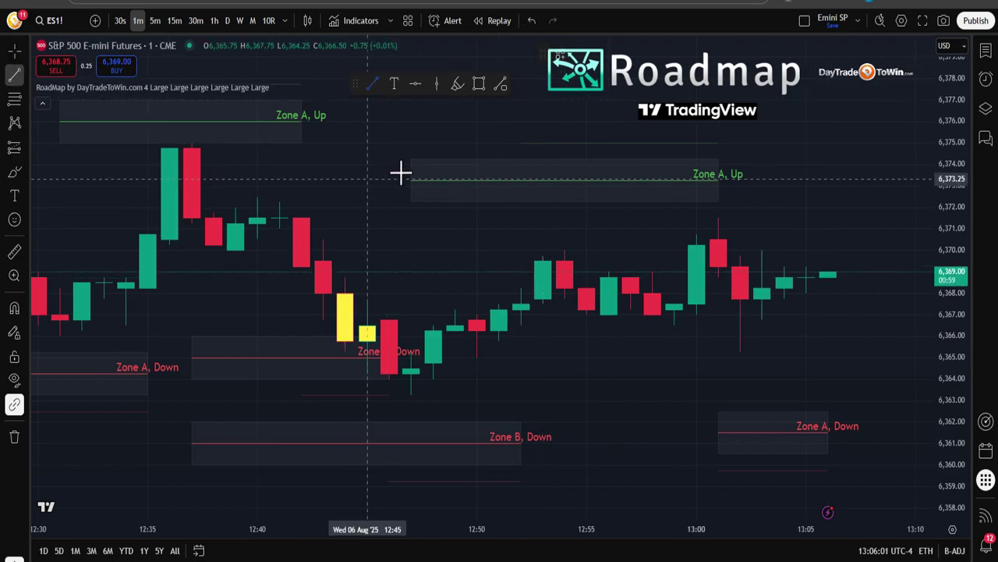
pyautogui.click(652, 134)
pyautogui.click(697, 66)
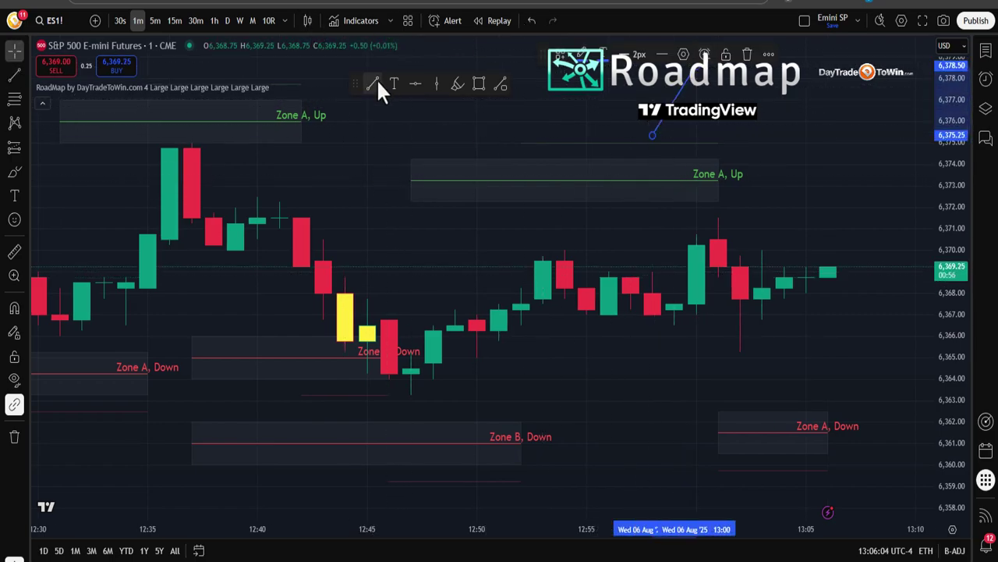
pyautogui.click(374, 82)
pyautogui.click(697, 76)
pyautogui.click(828, 186)
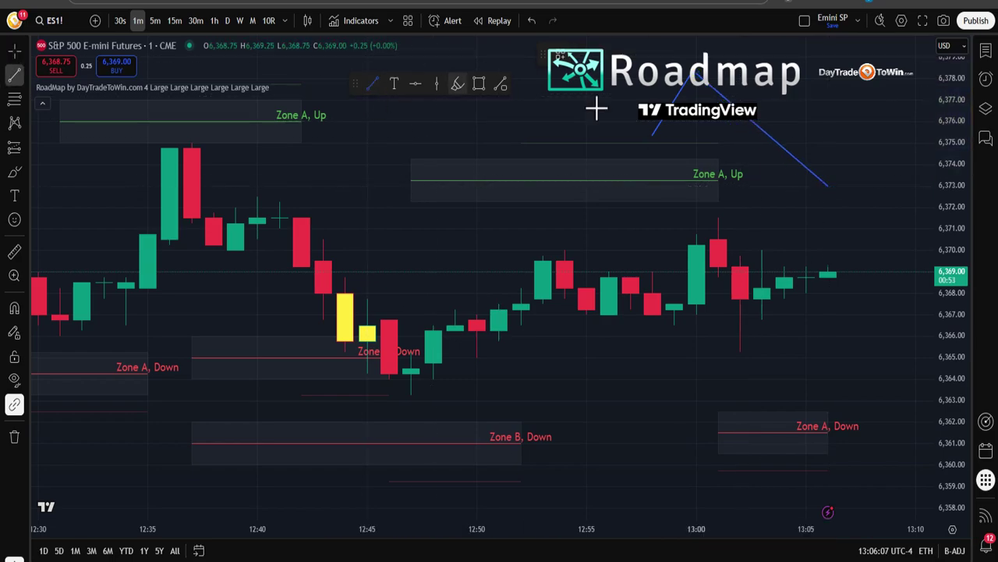
pyautogui.click(828, 184)
pyautogui.click(872, 127)
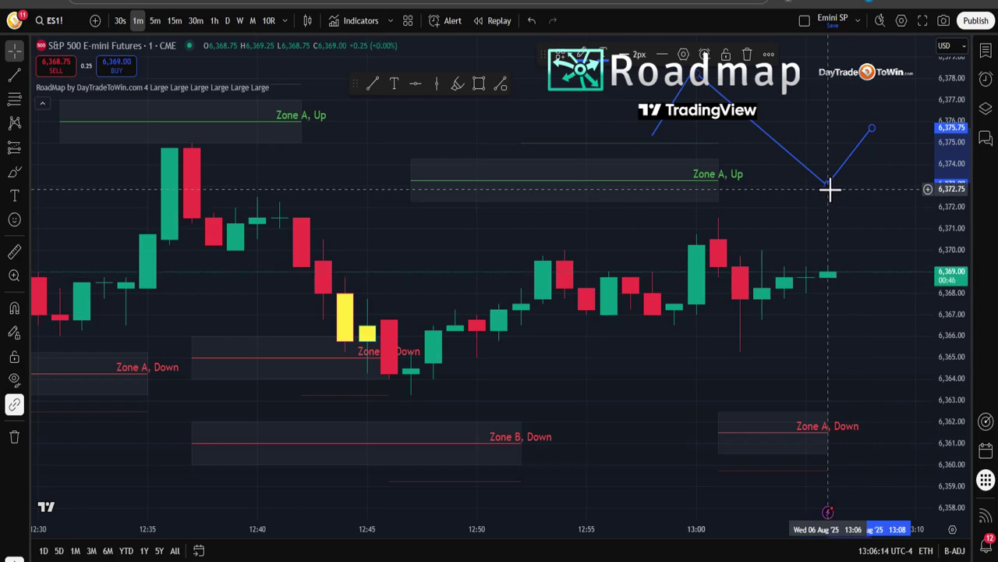
pyautogui.click(825, 229)
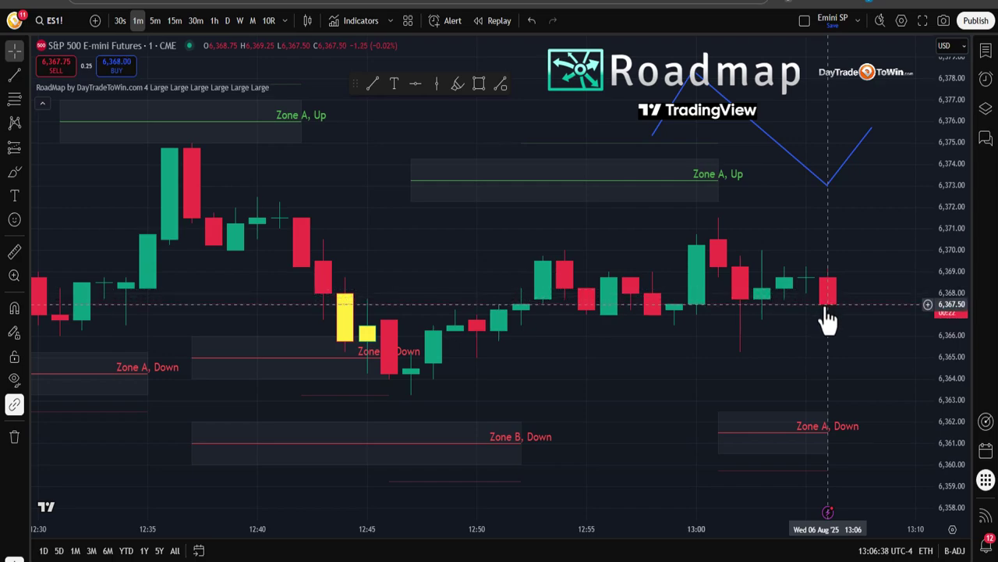
pyautogui.moveTo(852, 238)
pyautogui.mouseDown()
pyautogui.moveTo(868, 406)
pyautogui.moveTo(916, 351)
pyautogui.mouseUp()
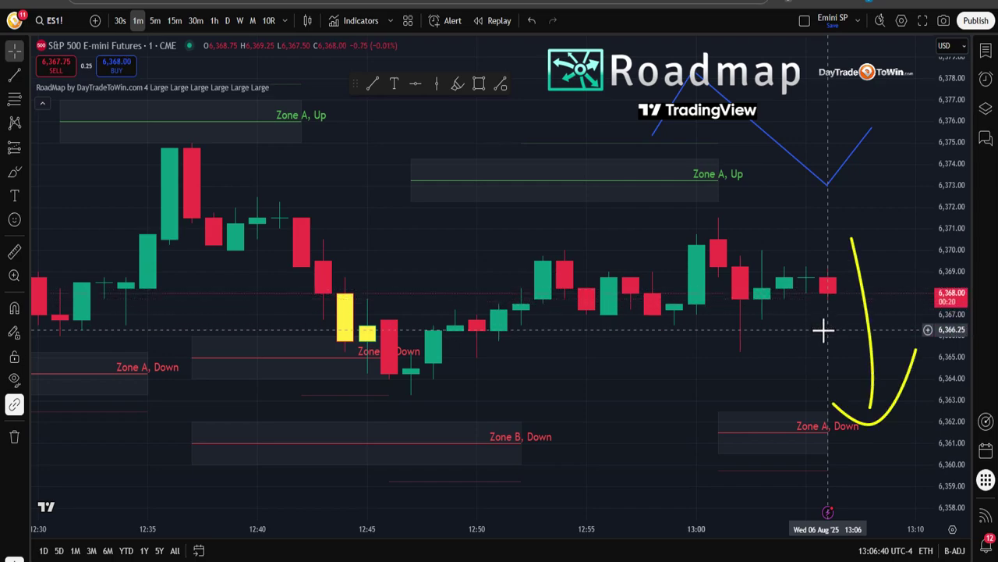
pyautogui.moveTo(801, 365); pyautogui.dragTo(823, 386)
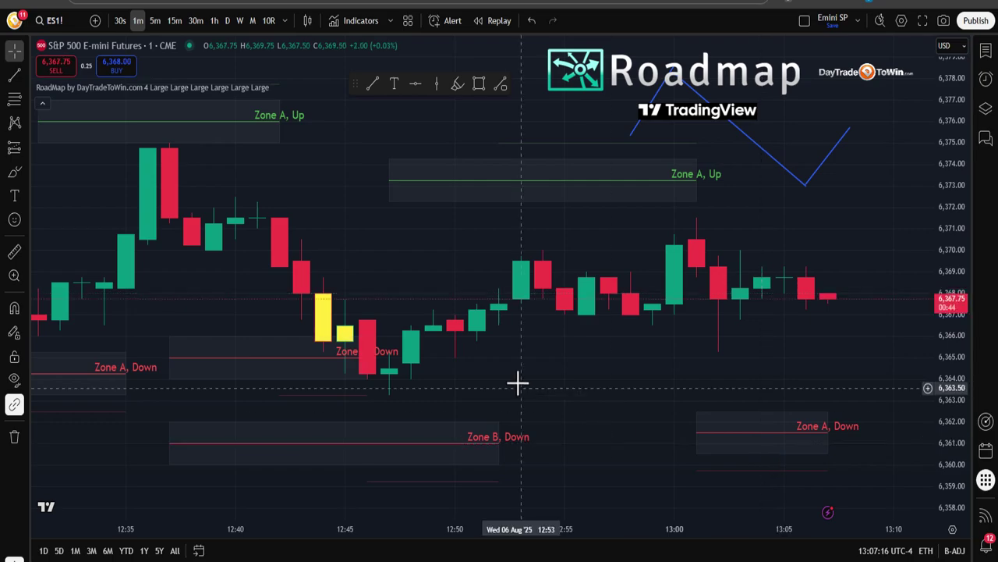
# - Draw a rising trend line ahead of the RMAP Short 6341.5 signal, from about 6,336.50 at 08:57 to 6,342.75 at 09:11
pyautogui.moveTo(225, 315); pyautogui.dragTo(524, 282)
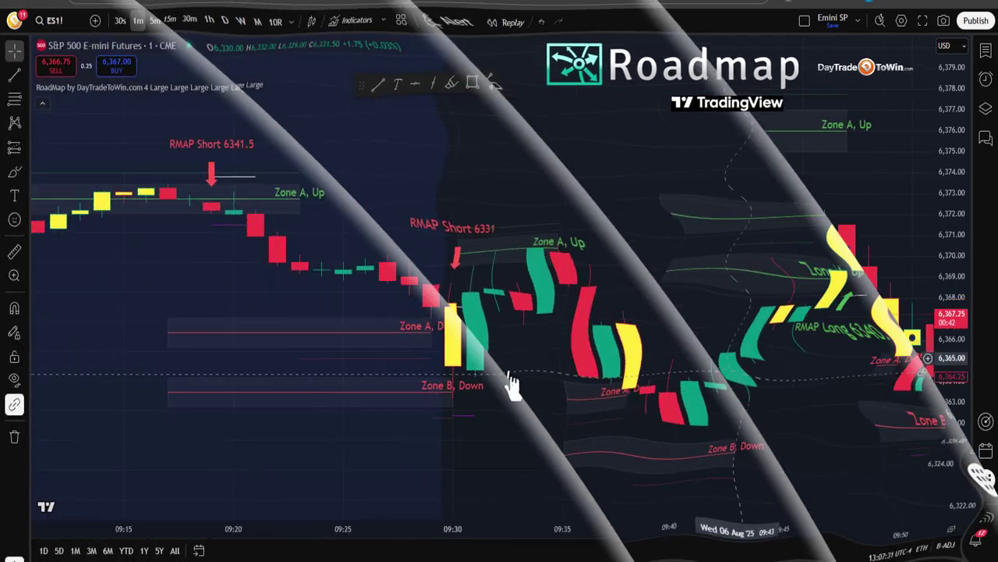
pyautogui.moveTo(172, 301); pyautogui.dragTo(566, 305)
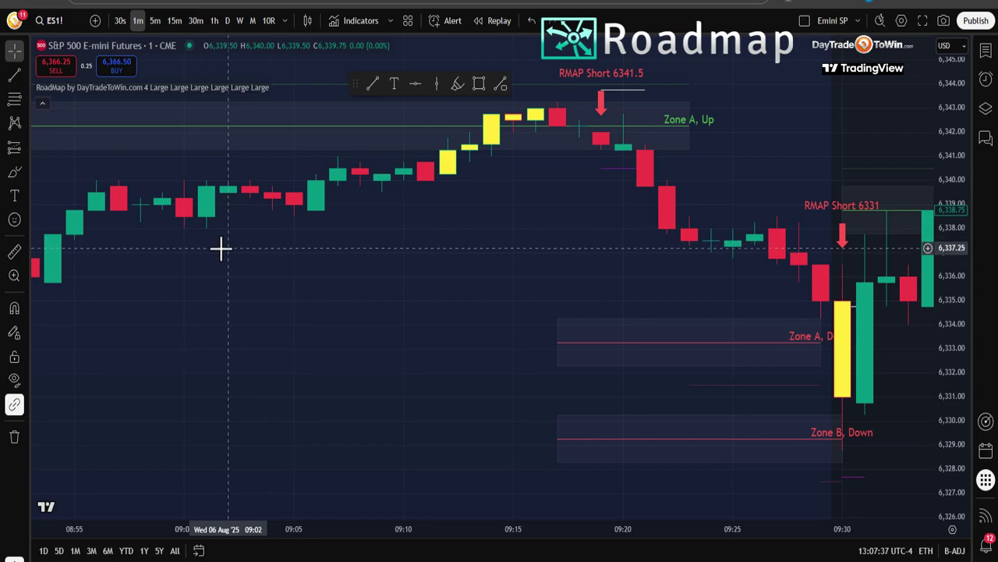
pyautogui.moveTo(216, 409); pyautogui.dragTo(511, 234)
pyautogui.moveTo(384, 238)
pyautogui.mouseDown()
pyautogui.moveTo(539, 218)
pyautogui.moveTo(465, 346)
pyautogui.mouseUp()
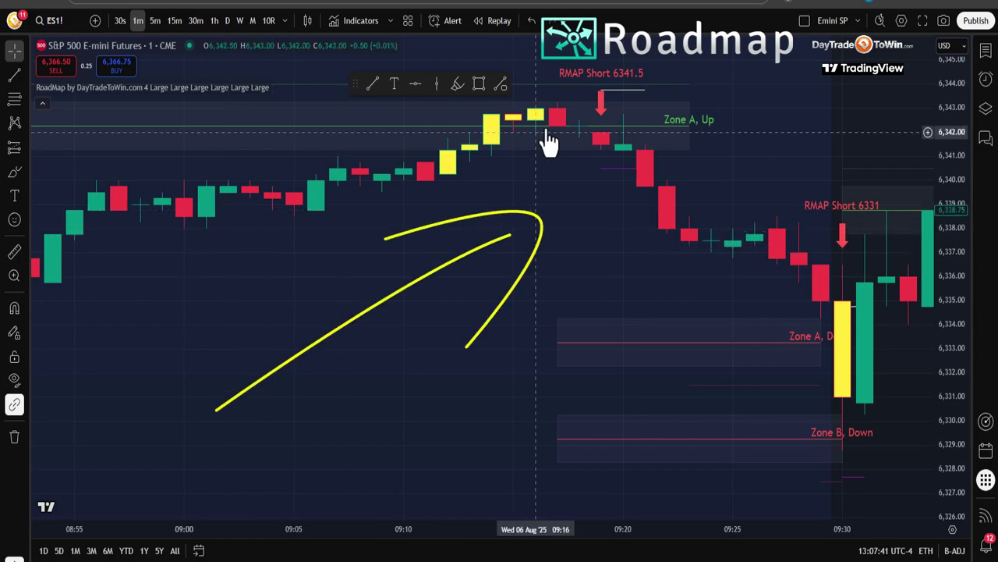
pyautogui.moveTo(535, 206); pyautogui.dragTo(738, 225)
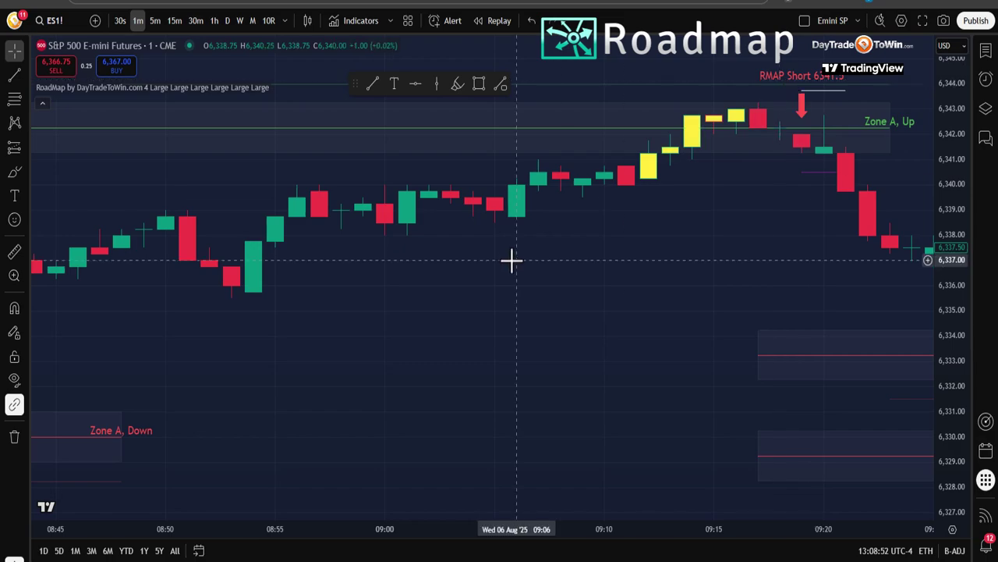
pyautogui.click(373, 83)
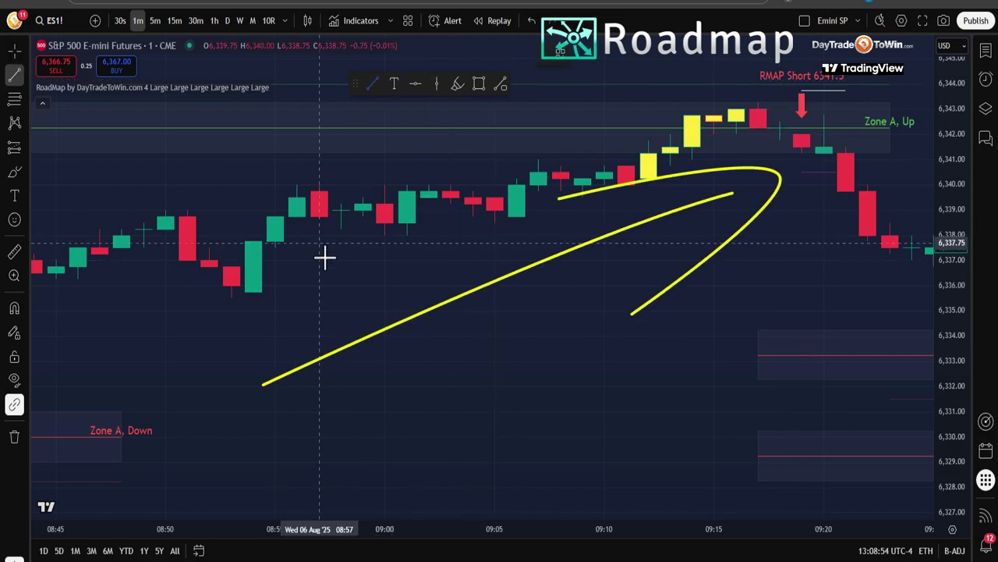
pyautogui.click(319, 275)
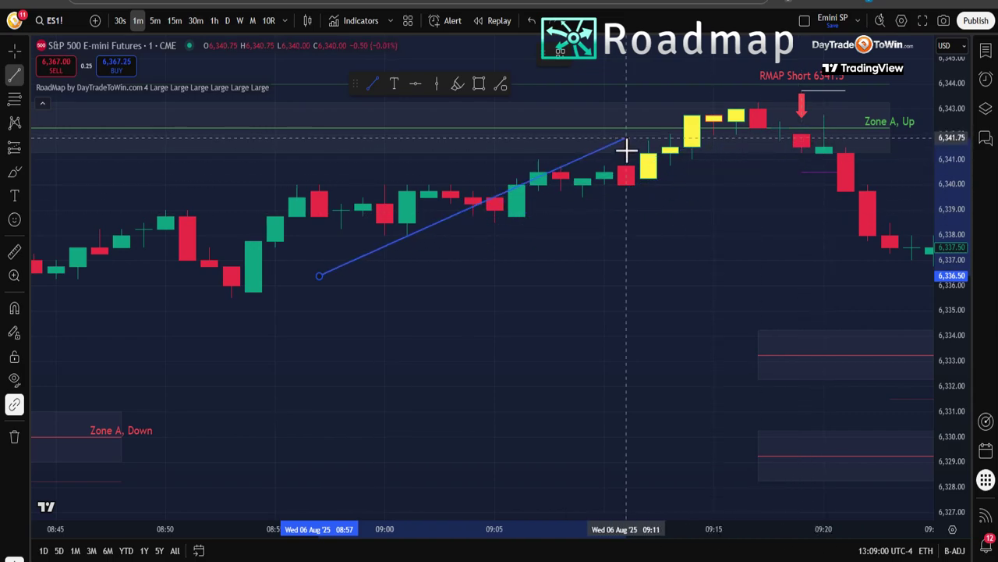
pyautogui.click(627, 115)
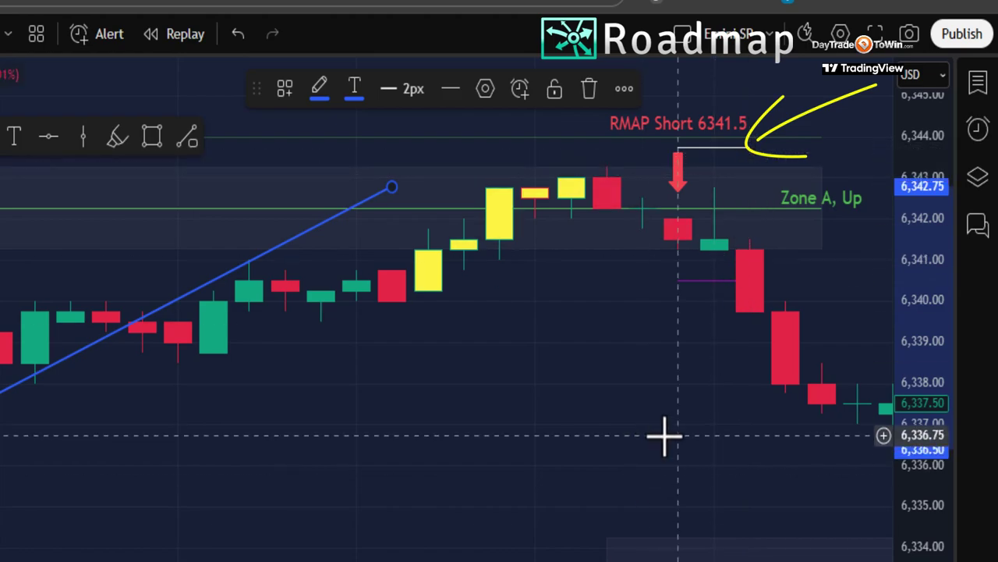
# - Widen the candle spacing and draw a falling trend line from about 6,340.00 at 09:21 to 6,326.25 at 09:30
pyautogui.moveTo(664, 437); pyautogui.dragTo(284, 441)
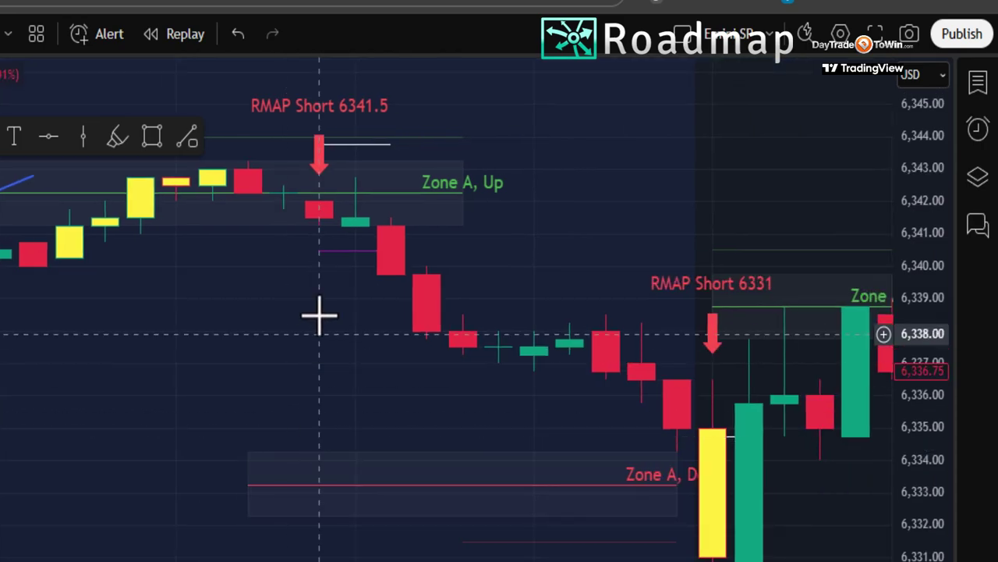
pyautogui.moveTo(121, 350)
pyautogui.mouseDown()
pyautogui.moveTo(316, 256)
pyautogui.moveTo(269, 324)
pyautogui.mouseUp()
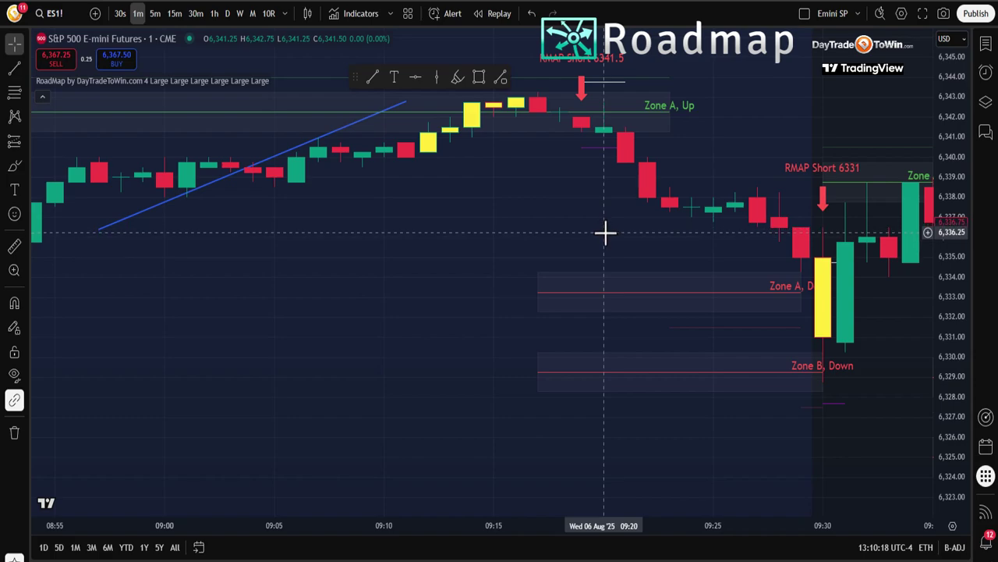
pyautogui.moveTo(616, 236); pyautogui.dragTo(518, 237)
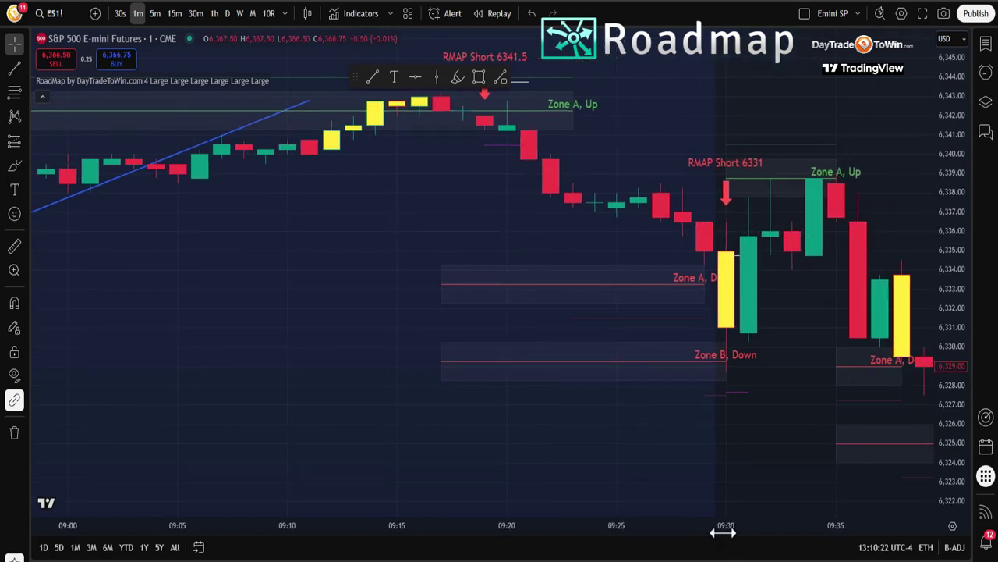
pyautogui.moveTo(722, 531); pyautogui.dragTo(593, 531)
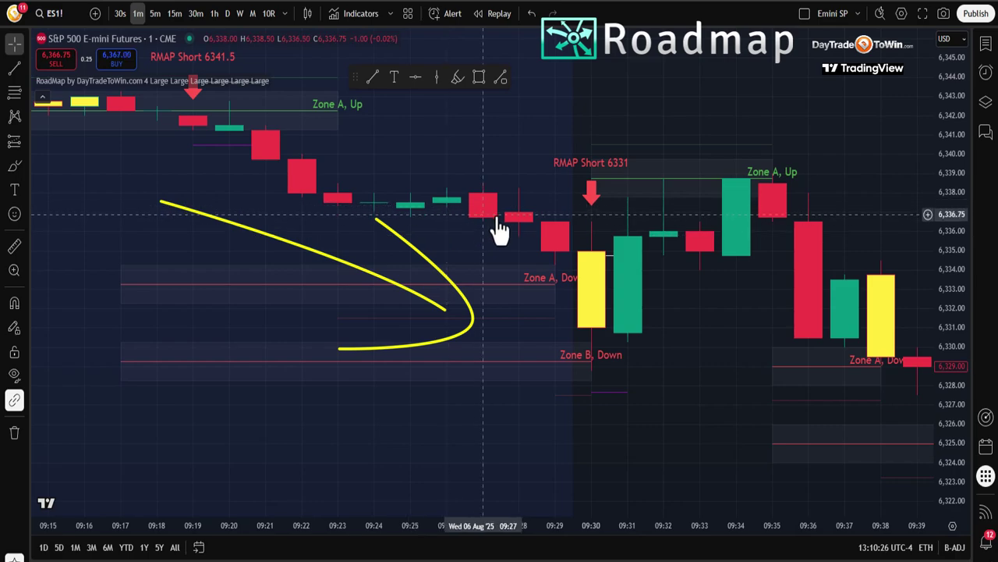
pyautogui.click(372, 77)
pyautogui.click(266, 147)
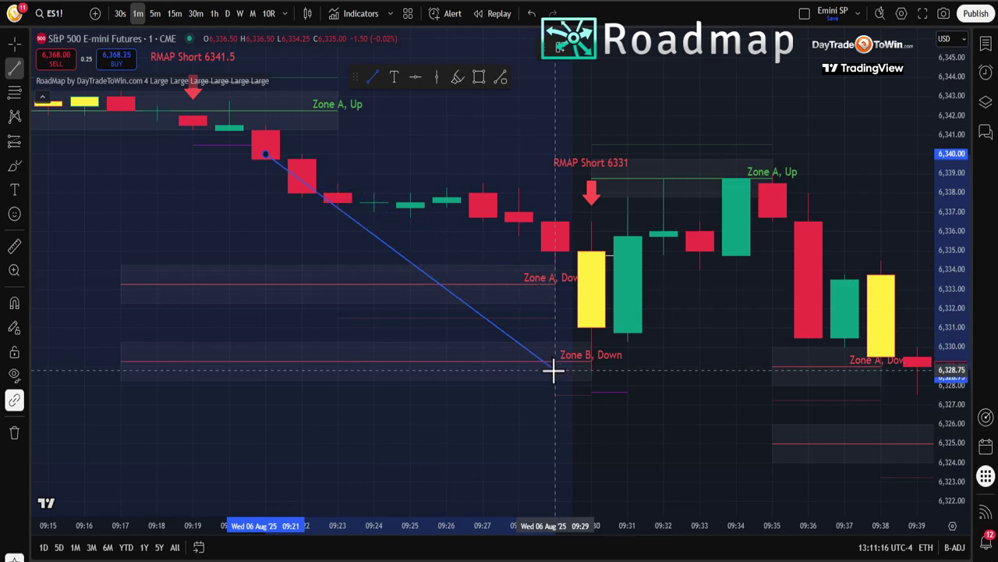
pyautogui.moveTo(380, 400); pyautogui.dragTo(562, 396)
pyautogui.moveTo(506, 376); pyautogui.dragTo(513, 424)
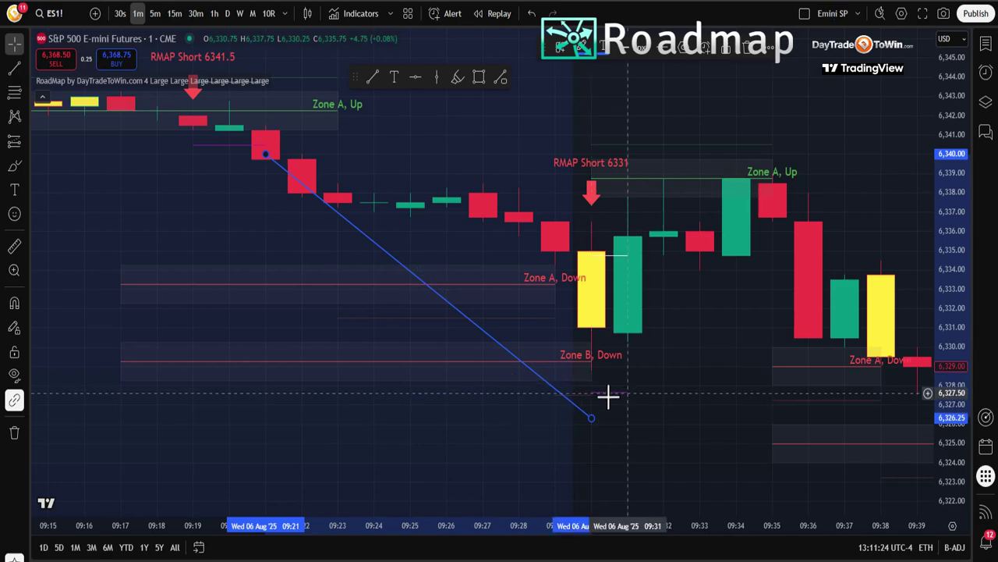
# - Examine the RMAP Short and Long signals and their Up and Down zones between 09:30 and about 10:10
pyautogui.moveTo(655, 437); pyautogui.dragTo(414, 446)
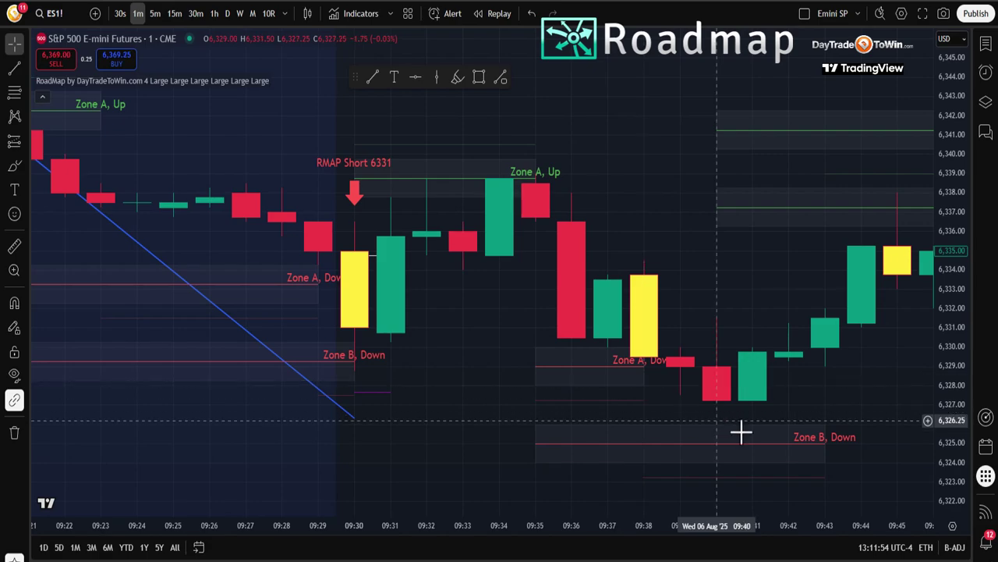
pyautogui.moveTo(819, 390); pyautogui.dragTo(535, 407)
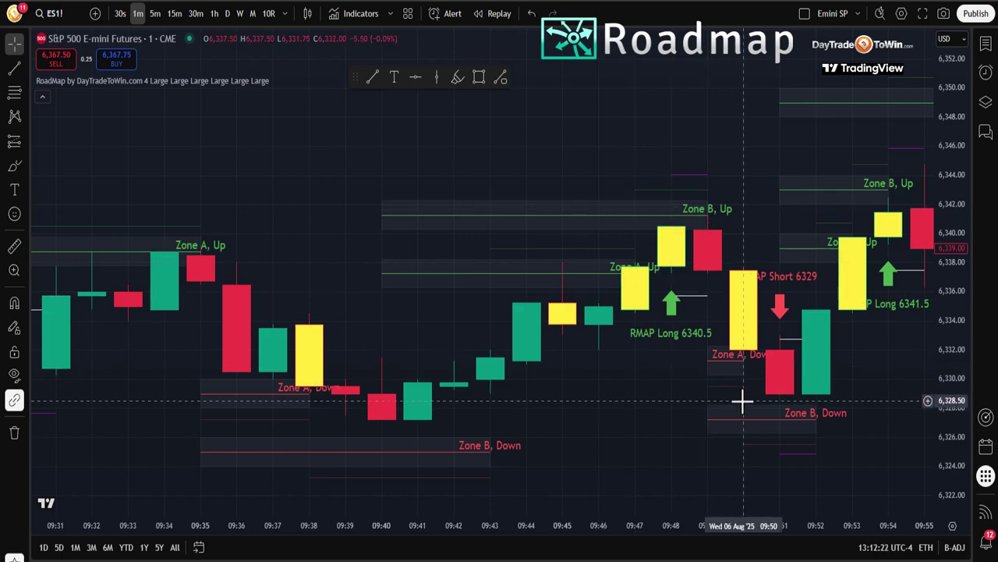
pyautogui.moveTo(632, 429); pyautogui.dragTo(323, 416)
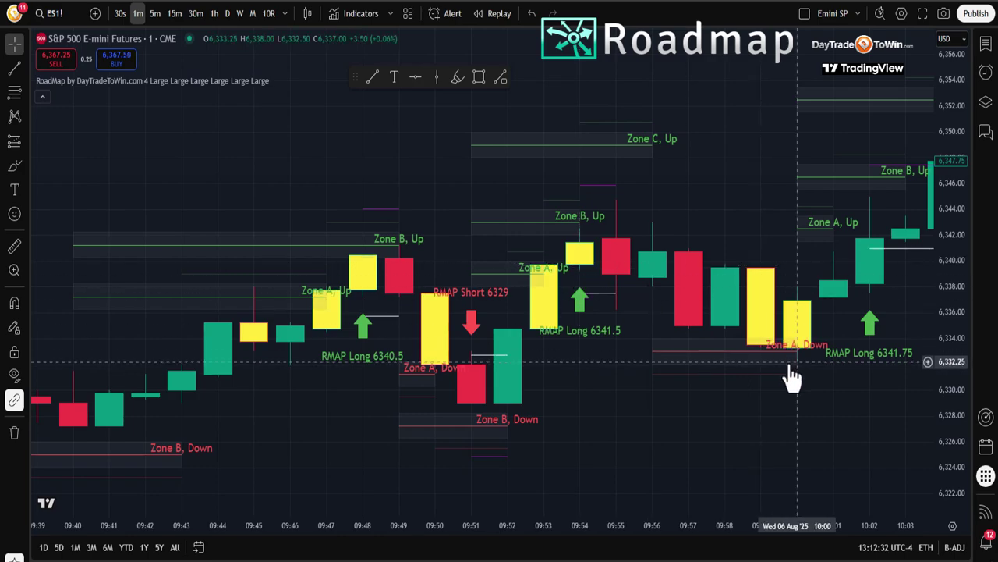
pyautogui.moveTo(800, 368); pyautogui.dragTo(652, 269)
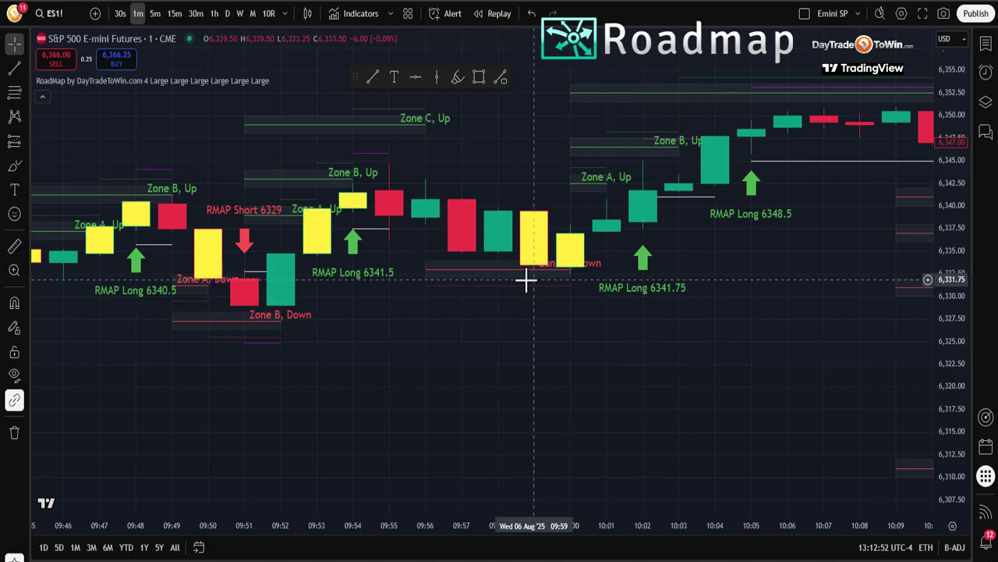
pyautogui.moveTo(947, 445); pyautogui.dragTo(940, 348)
pyautogui.moveTo(737, 361); pyautogui.dragTo(729, 455)
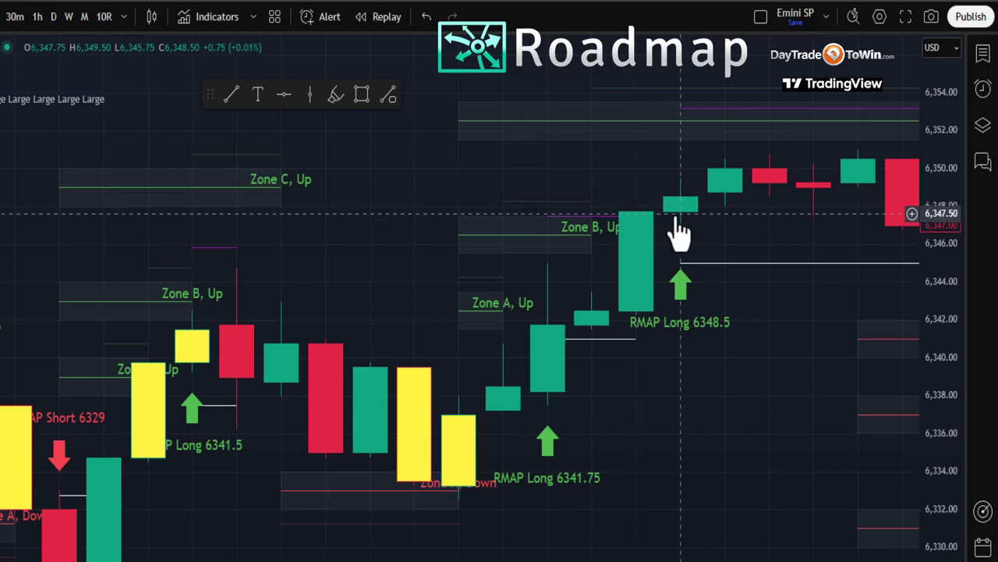
# - Examine the RMAP Long 6348.5 signal and the following RMAP Short signals against the Down zones A, B and C
pyautogui.moveTo(741, 507); pyautogui.dragTo(461, 286)
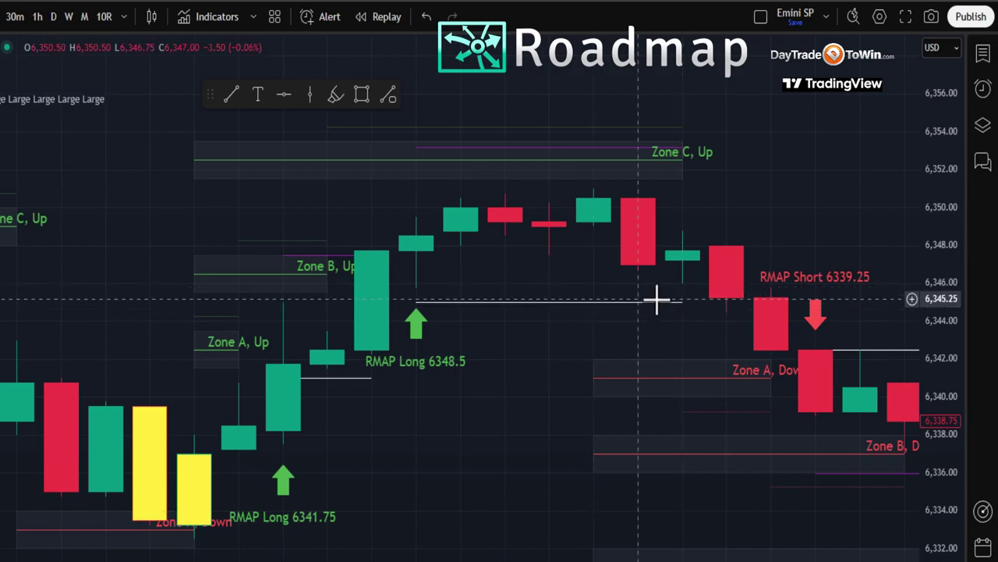
pyautogui.moveTo(648, 319); pyautogui.dragTo(309, 299)
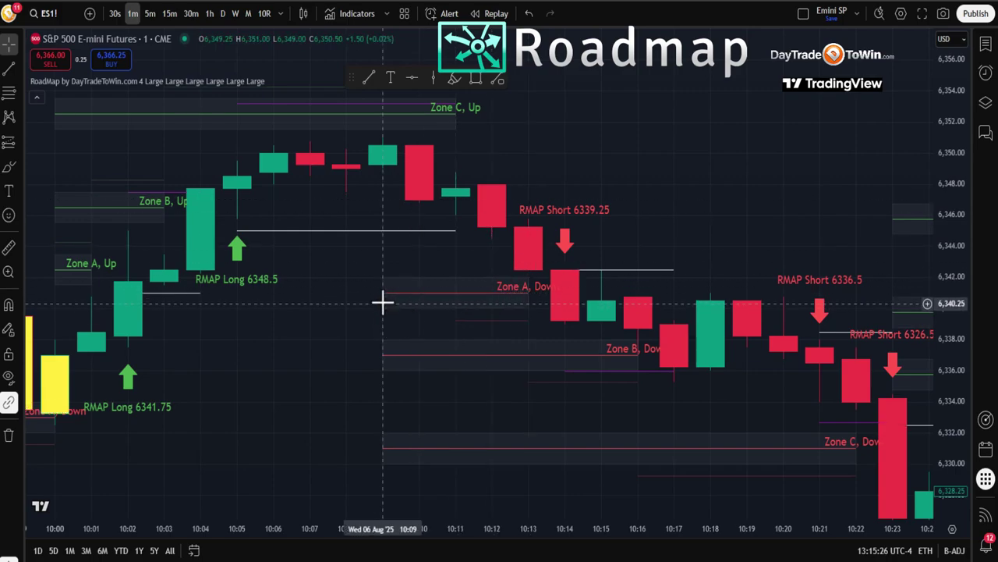
pyautogui.moveTo(350, 297)
pyautogui.mouseDown()
pyautogui.moveTo(518, 319)
pyautogui.moveTo(504, 319)
pyautogui.mouseUp()
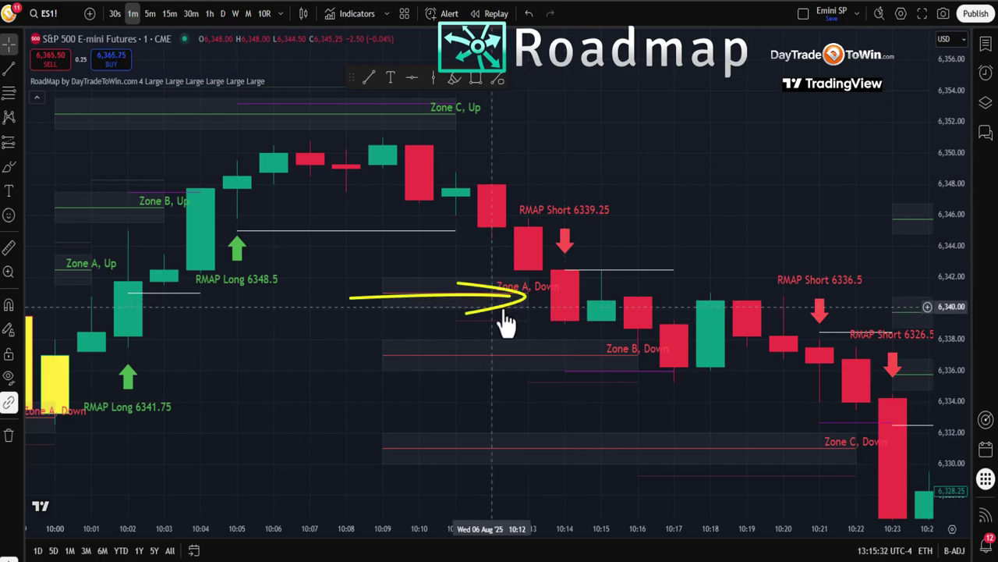
pyautogui.moveTo(584, 352); pyautogui.dragTo(517, 360)
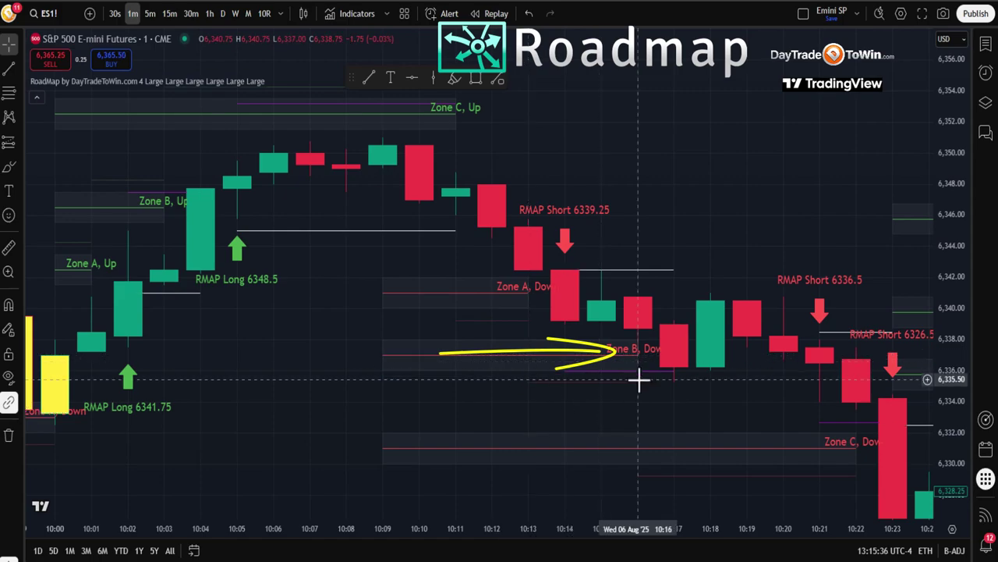
pyautogui.moveTo(675, 394); pyautogui.dragTo(573, 398)
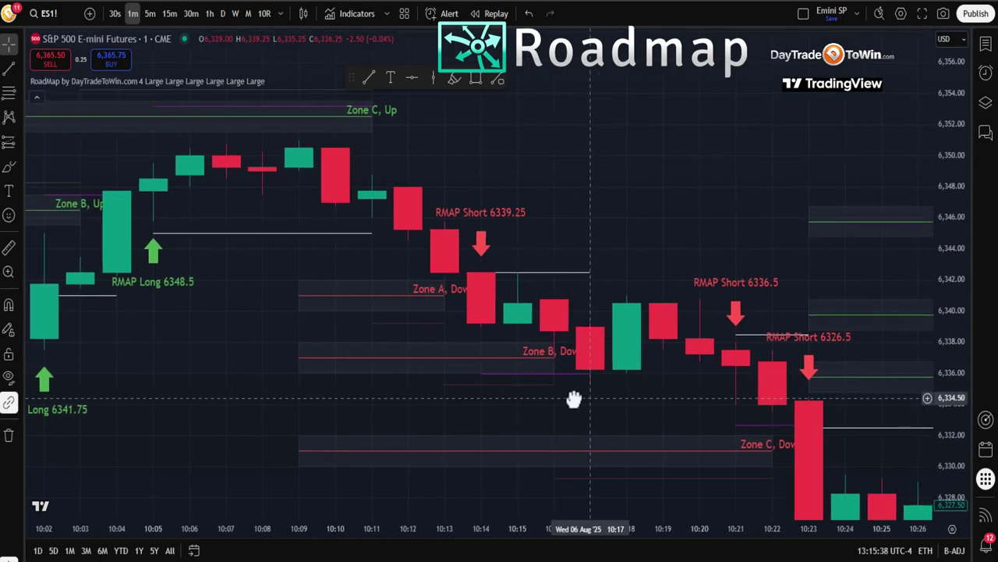
# - Examine the RMAP Short 6336.5 and 6326.5 signals and the RMAP Long 6342.5 and 6348.5 signals against their surrounding zones
pyautogui.moveTo(646, 408); pyautogui.dragTo(593, 291)
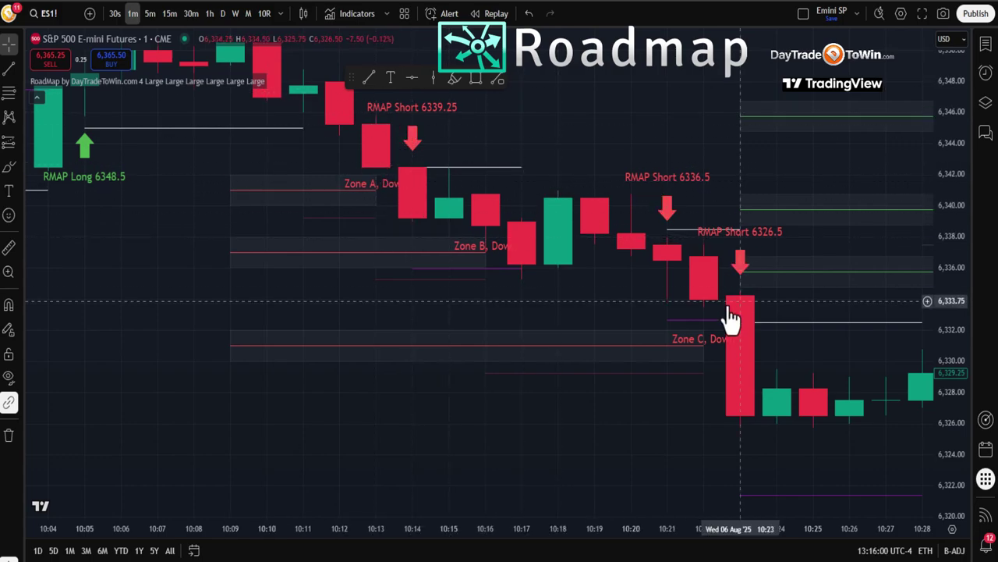
pyautogui.moveTo(654, 442); pyautogui.dragTo(468, 400)
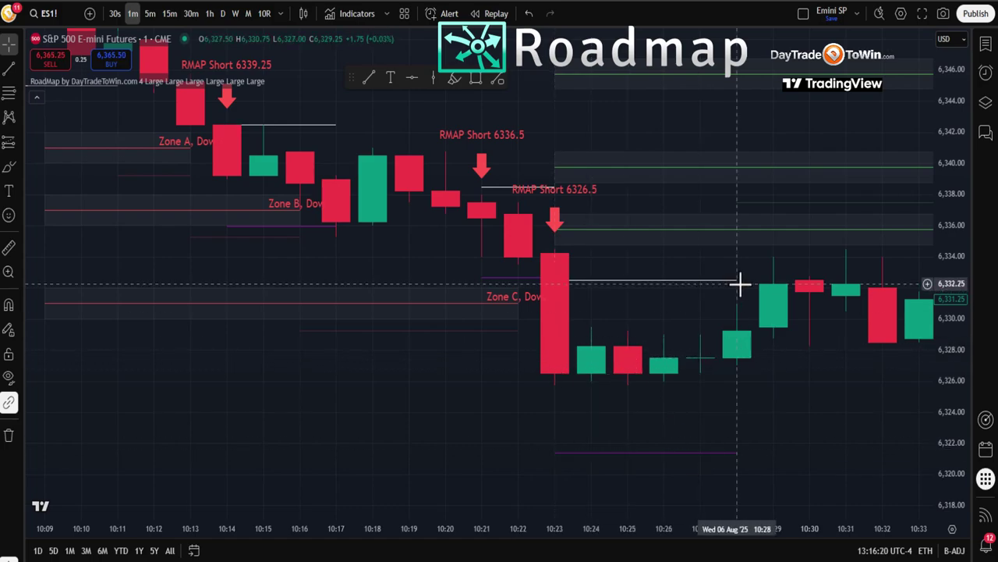
pyautogui.moveTo(813, 392); pyautogui.dragTo(445, 416)
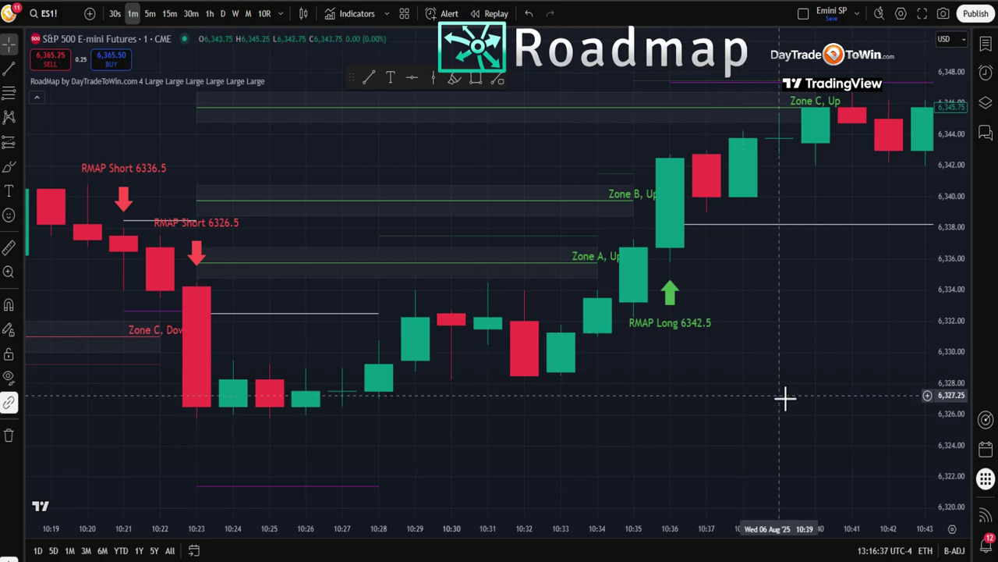
pyautogui.moveTo(785, 397); pyautogui.dragTo(496, 463)
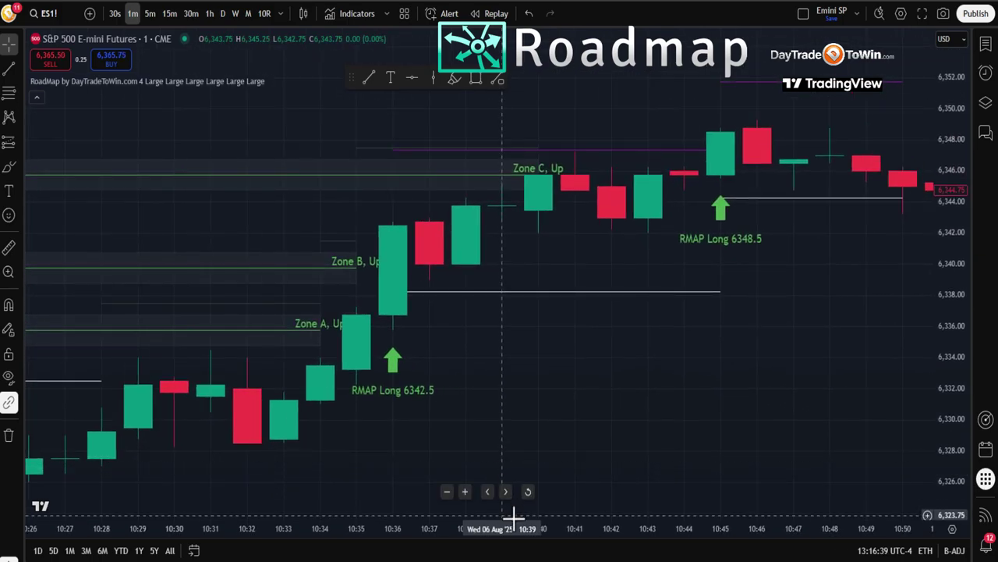
pyautogui.moveTo(699, 407); pyautogui.dragTo(245, 452)
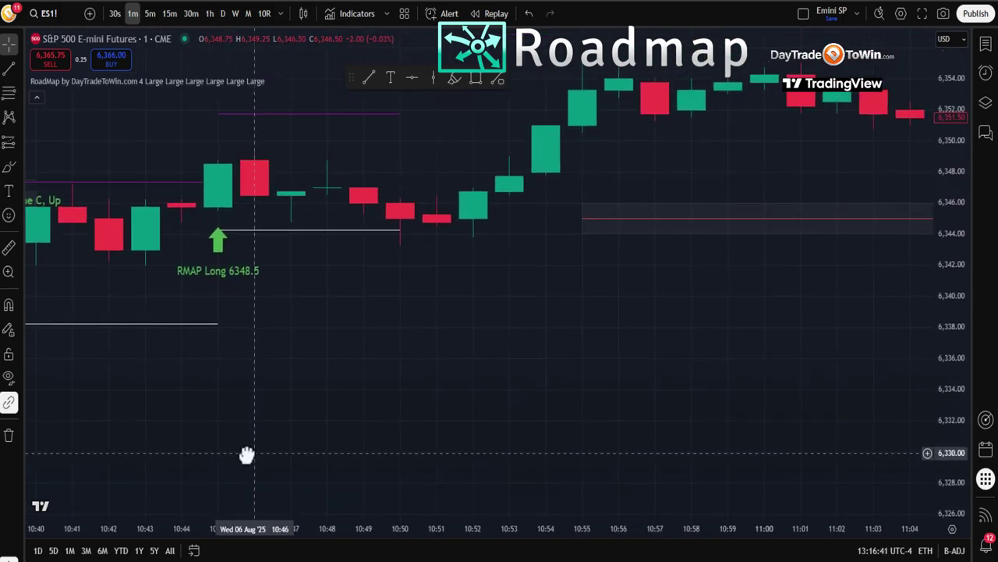
pyautogui.moveTo(858, 364); pyautogui.dragTo(484, 434)
pyautogui.moveTo(897, 367); pyautogui.dragTo(608, 411)
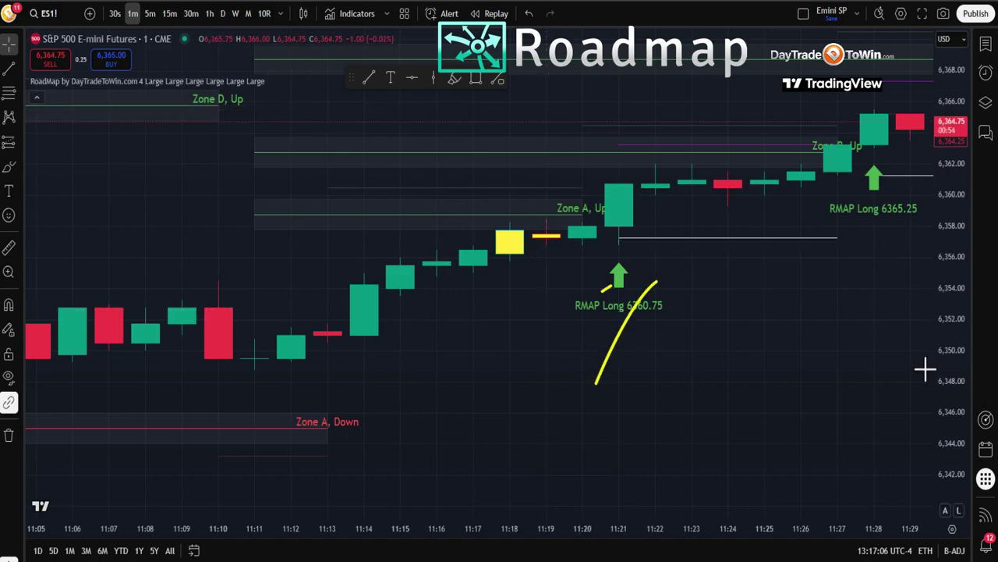
# - Examine the RMAP Long and Short signals between 11:21 and 11:51 with their Up and Down zones, continuing along the chart to about 12:20
pyautogui.moveTo(842, 378); pyautogui.dragTo(754, 403)
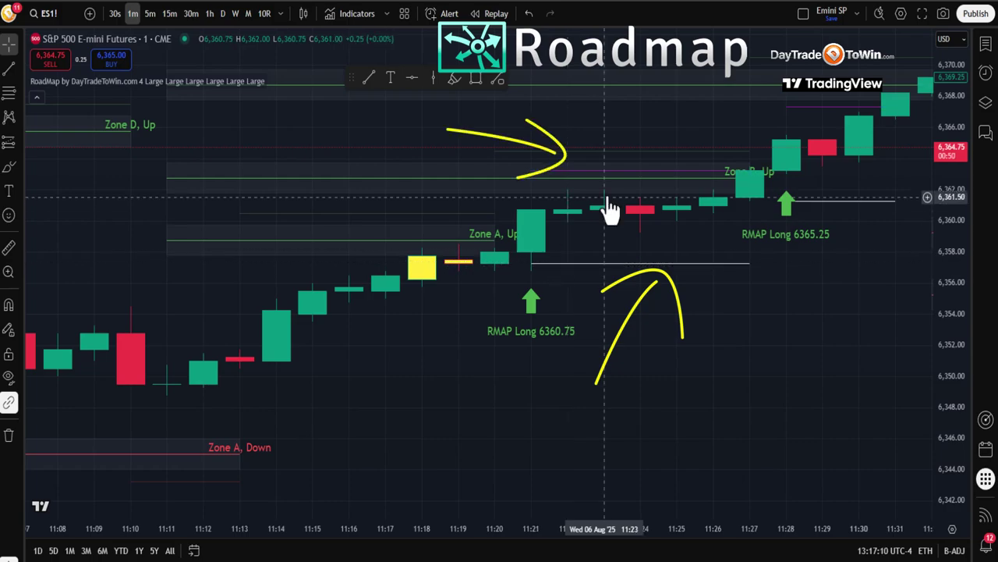
pyautogui.moveTo(738, 334)
pyautogui.mouseDown()
pyautogui.moveTo(760, 401)
pyautogui.moveTo(591, 250)
pyautogui.mouseUp()
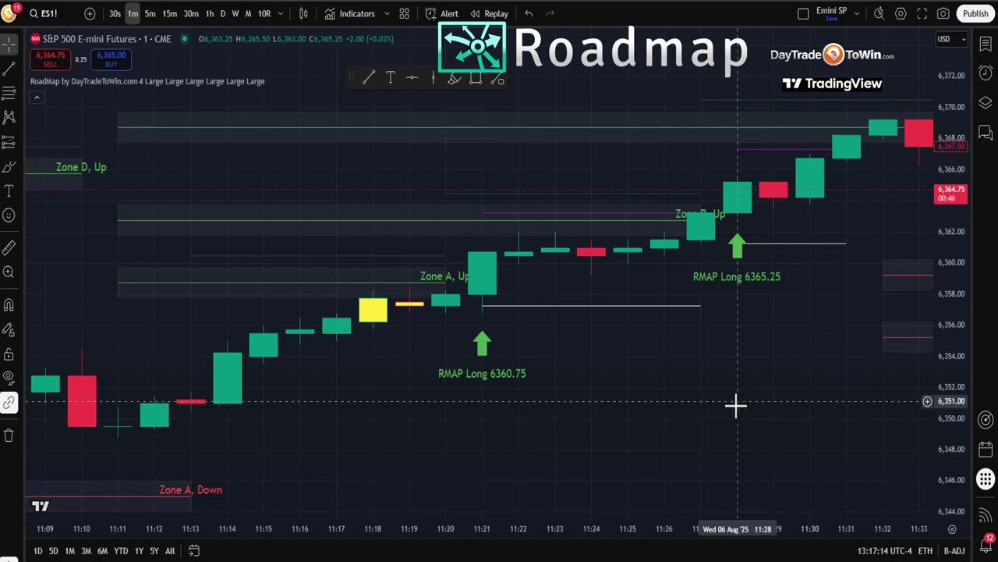
pyautogui.moveTo(736, 404); pyautogui.dragTo(541, 473)
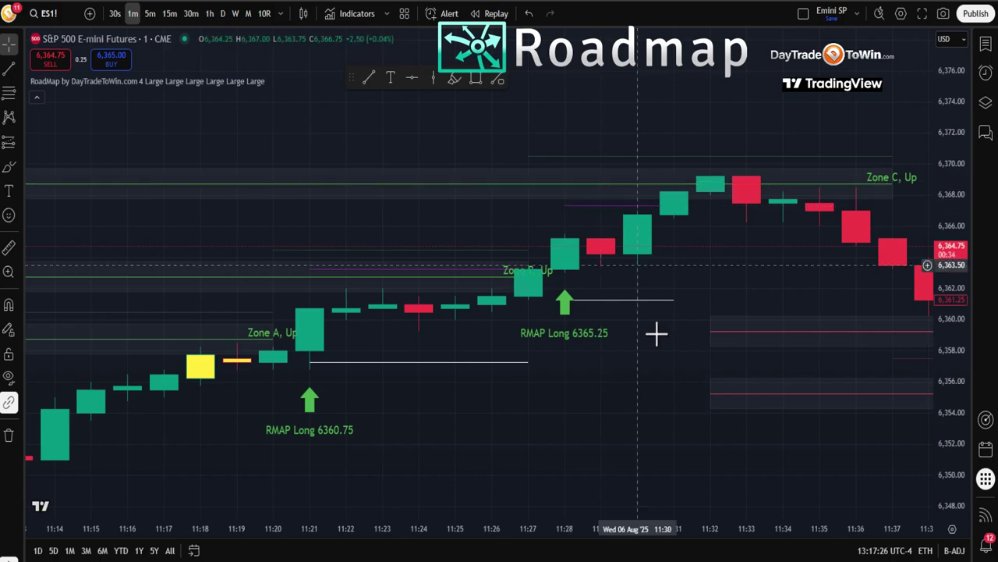
pyautogui.moveTo(657, 334); pyautogui.dragTo(531, 401)
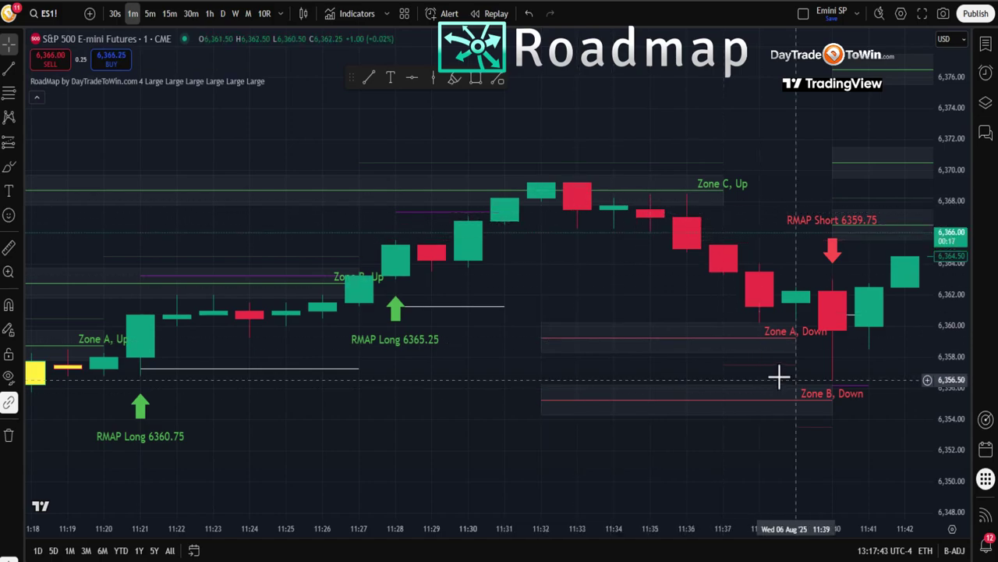
pyautogui.moveTo(778, 379); pyautogui.dragTo(533, 377)
pyautogui.moveTo(705, 414); pyautogui.dragTo(465, 413)
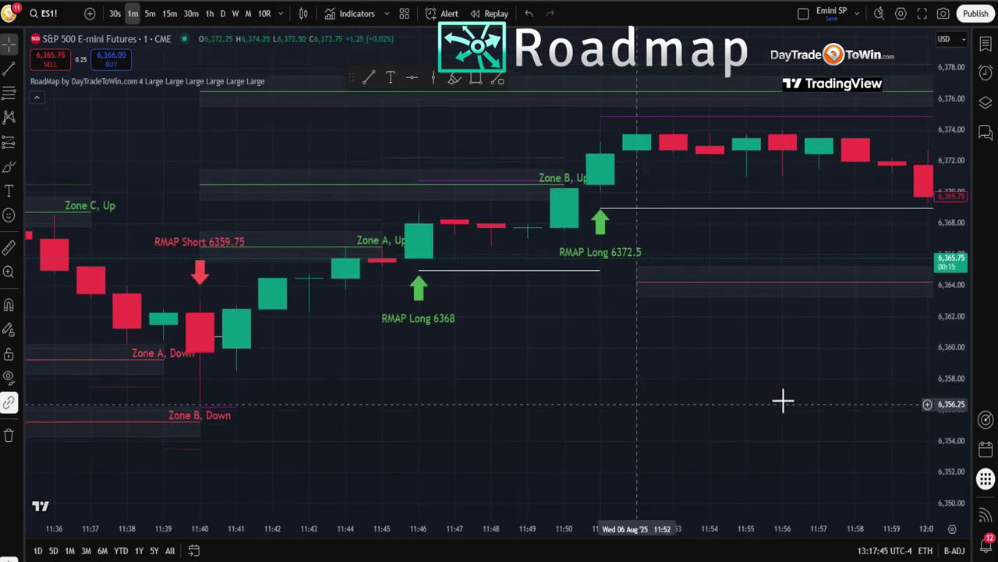
pyautogui.moveTo(754, 398); pyautogui.dragTo(411, 468)
pyautogui.moveTo(763, 446); pyautogui.dragTo(329, 422)
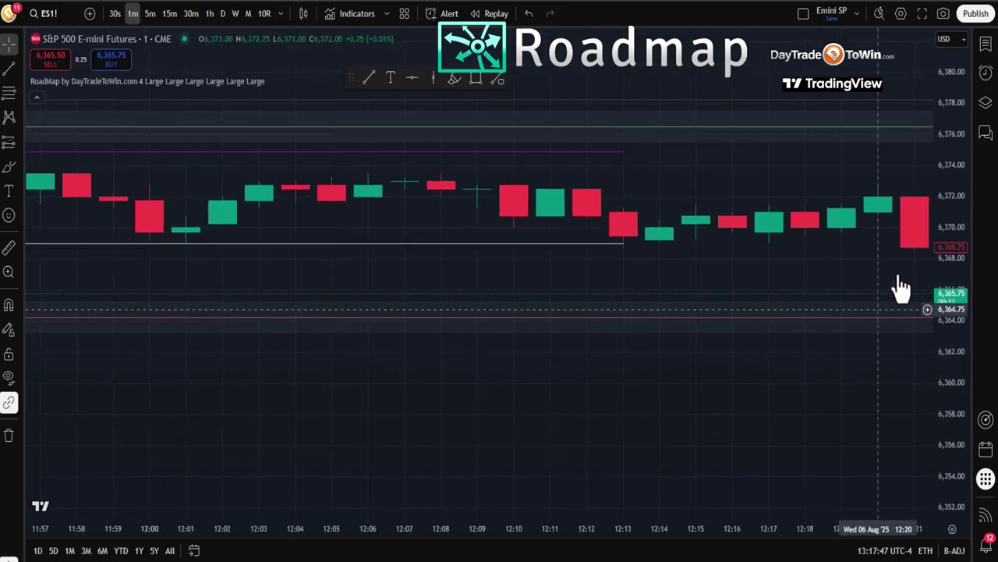
# - Reset the chart view to the latest candles and frame the Zone A, Down area between 13:01 and 13:18 with empty space after it
pyautogui.rightClick(749, 89)
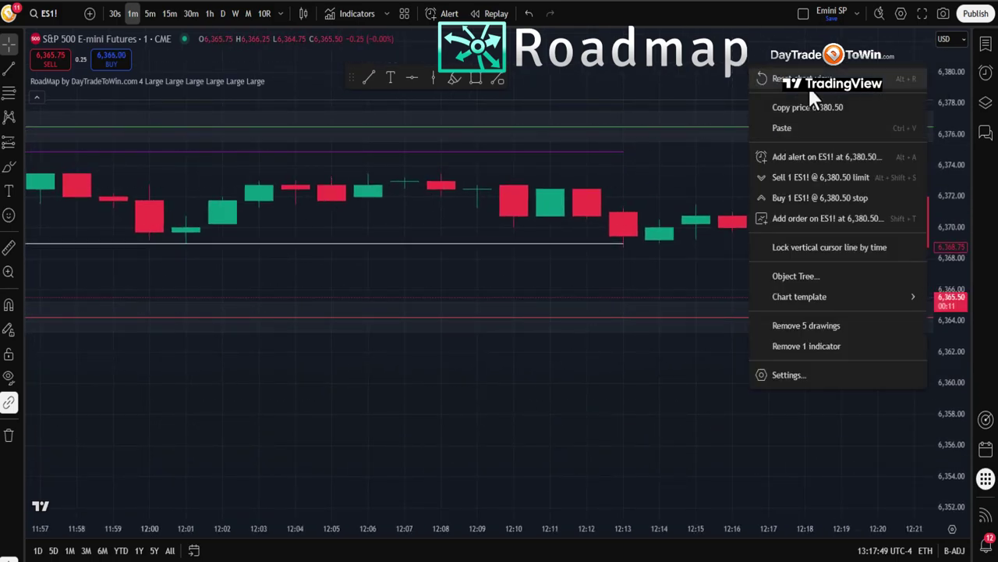
pyautogui.click(808, 85)
pyautogui.scroll(5, 764, 374)
pyautogui.moveTo(584, 392); pyautogui.dragTo(888, 406)
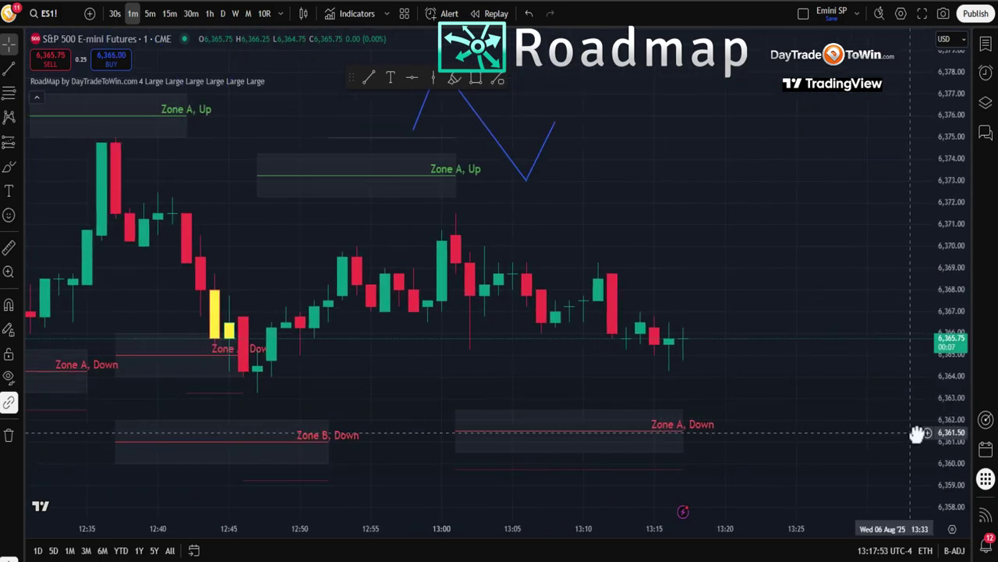
pyautogui.moveTo(716, 479); pyautogui.dragTo(894, 479)
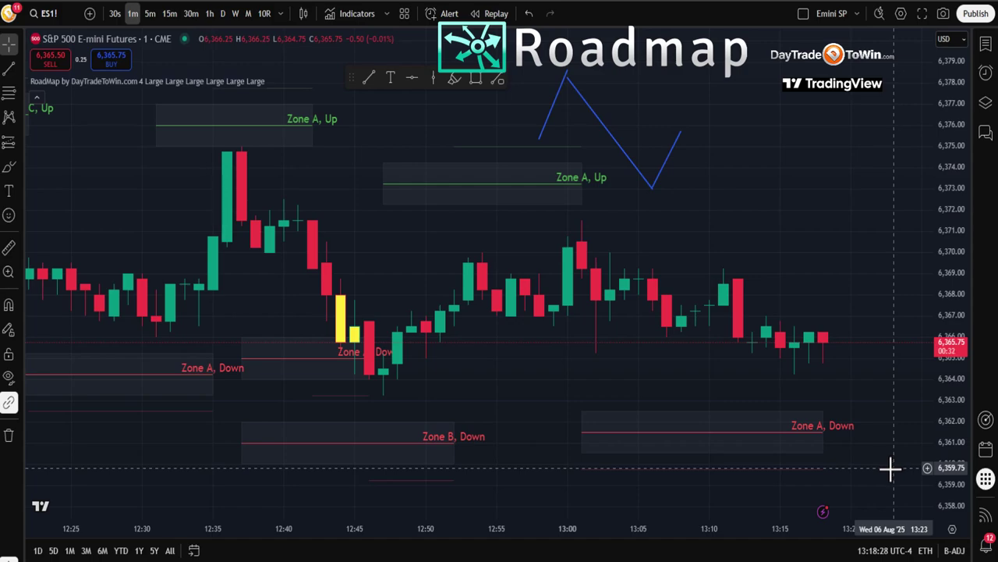
pyautogui.moveTo(890, 468); pyautogui.dragTo(849, 472)
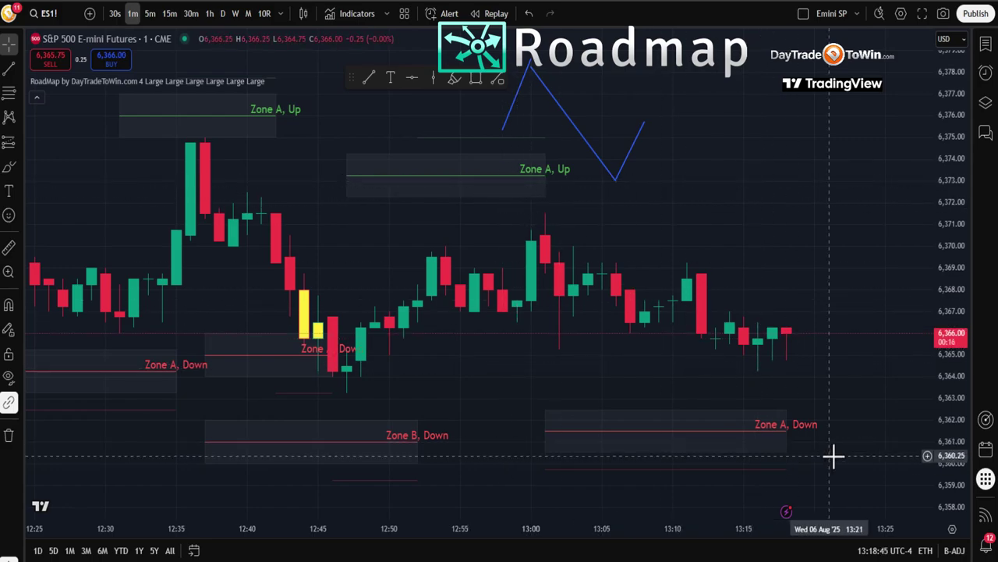
pyautogui.moveTo(833, 455); pyautogui.dragTo(679, 435)
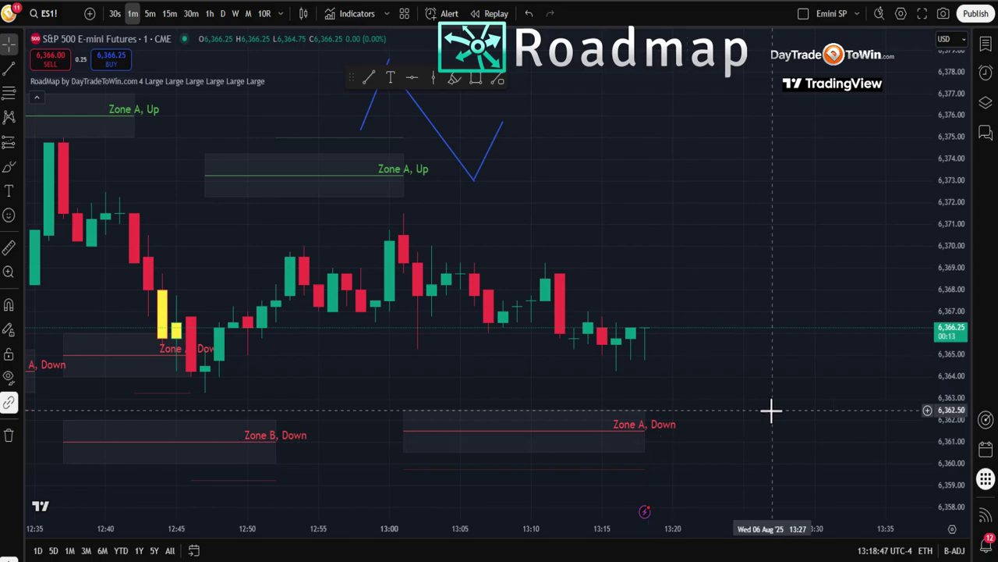
pyautogui.rightClick(585, 158)
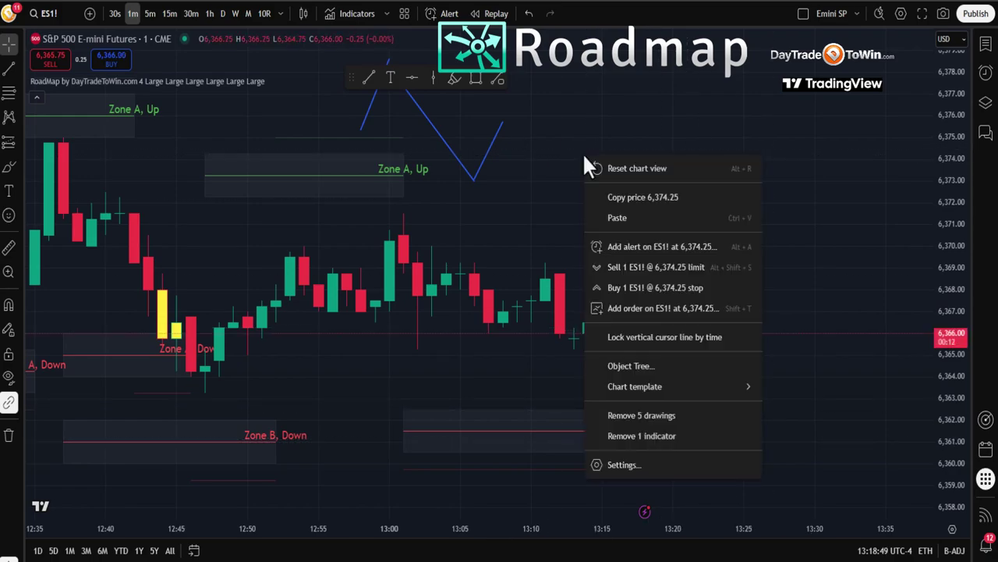
pyautogui.click(550, 156)
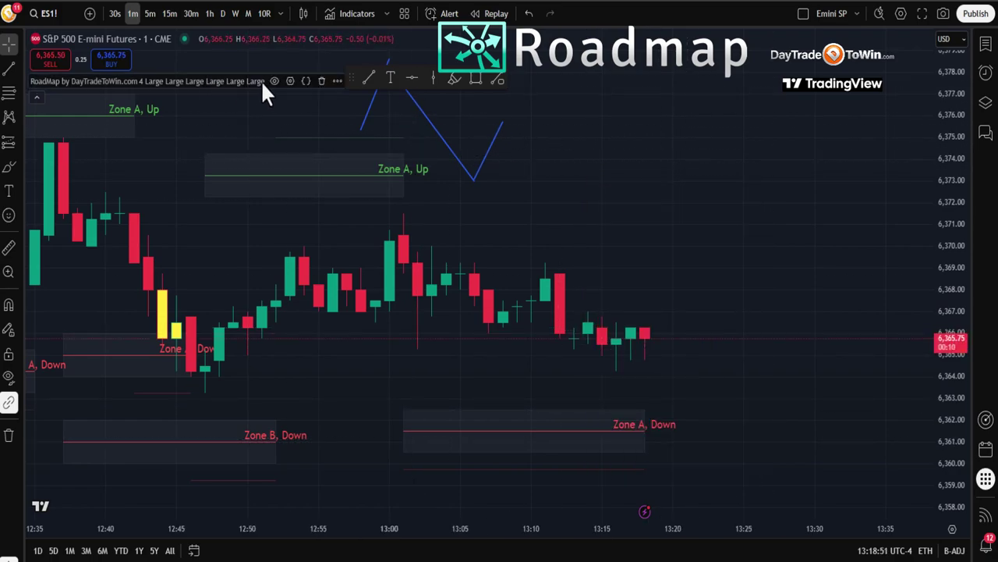
# - Review the RoadMap indicator's ATR length, signal, zone, stop loss and take profit inputs plus its style and visibility settings, then cancel
pyautogui.click(289, 80)
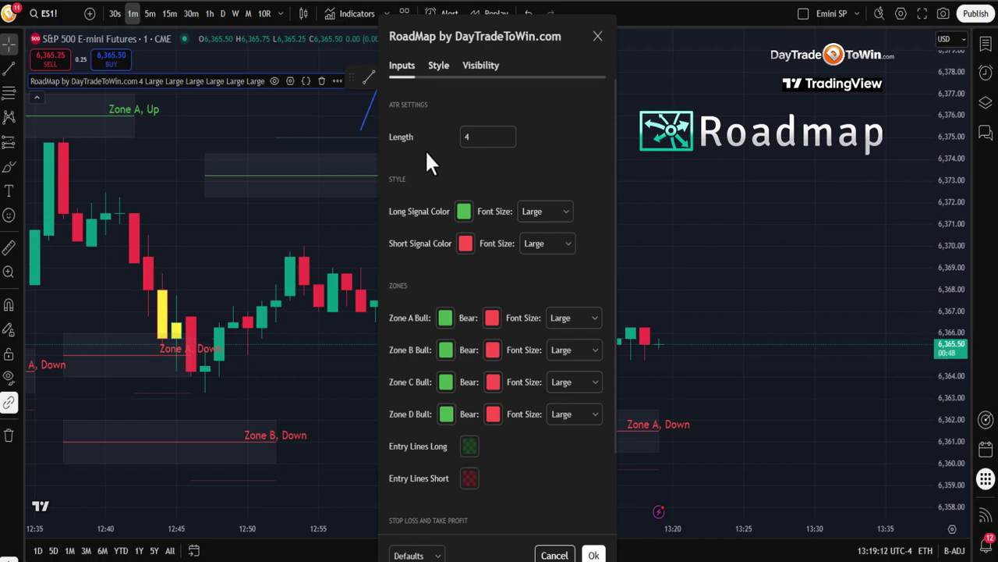
pyautogui.doubleClick(479, 138)
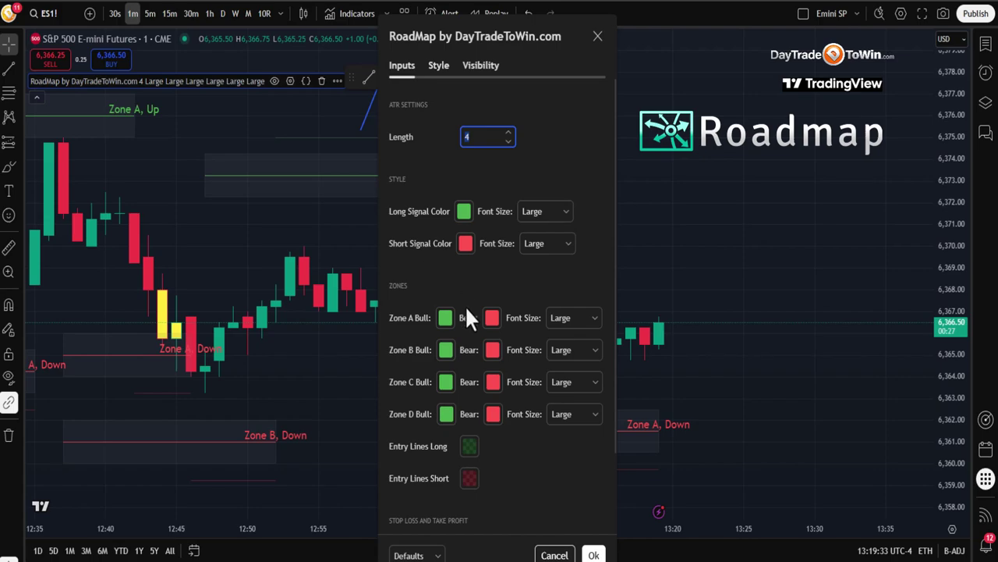
pyautogui.scroll(-2, 496, 356)
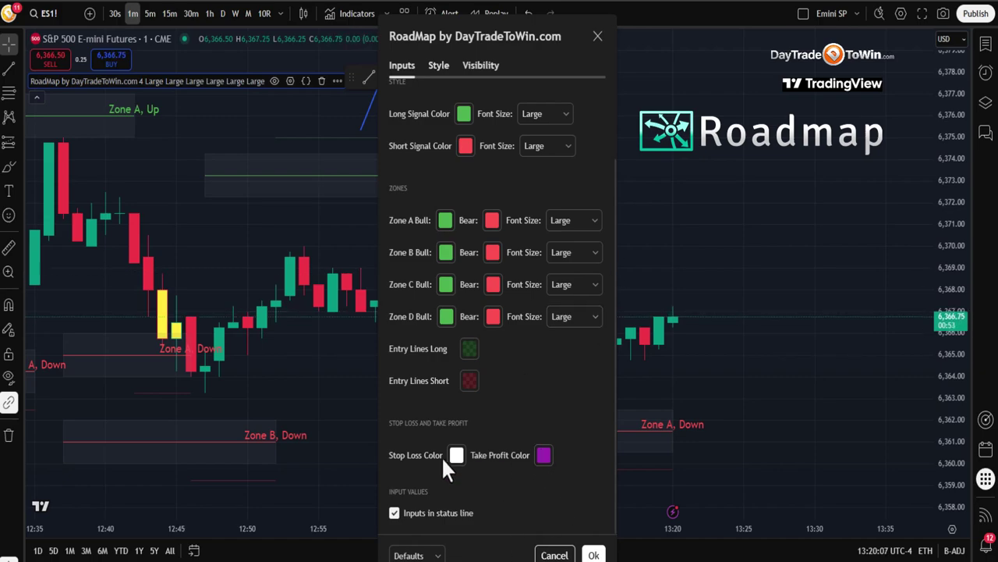
pyautogui.click(436, 70)
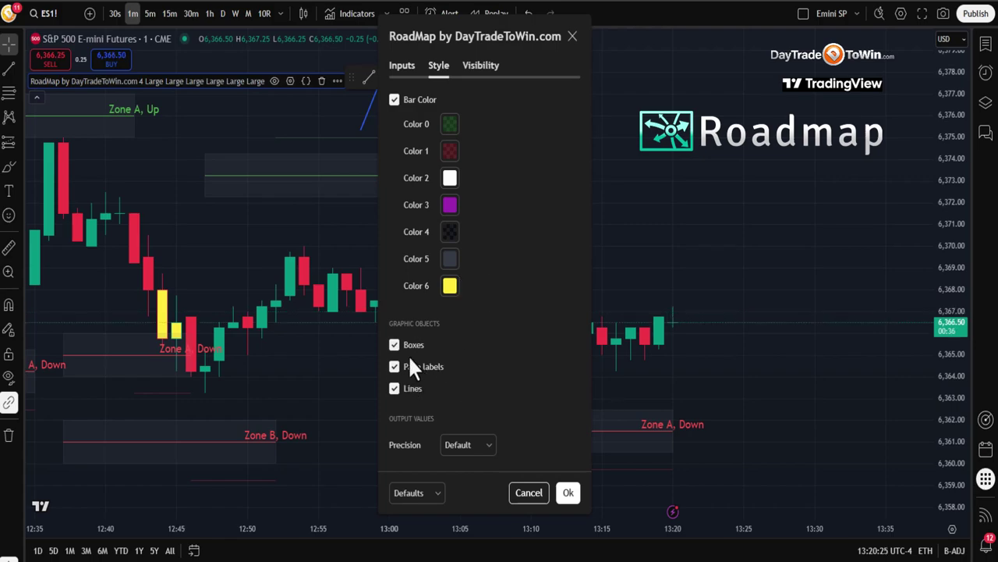
pyautogui.click(482, 64)
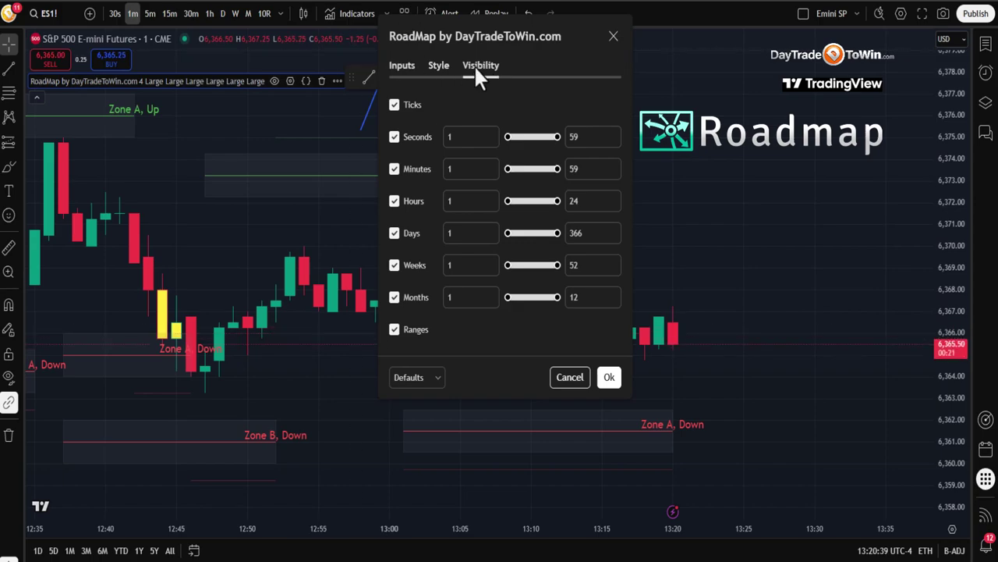
pyautogui.click(403, 67)
pyautogui.scroll(-2, 575, 387)
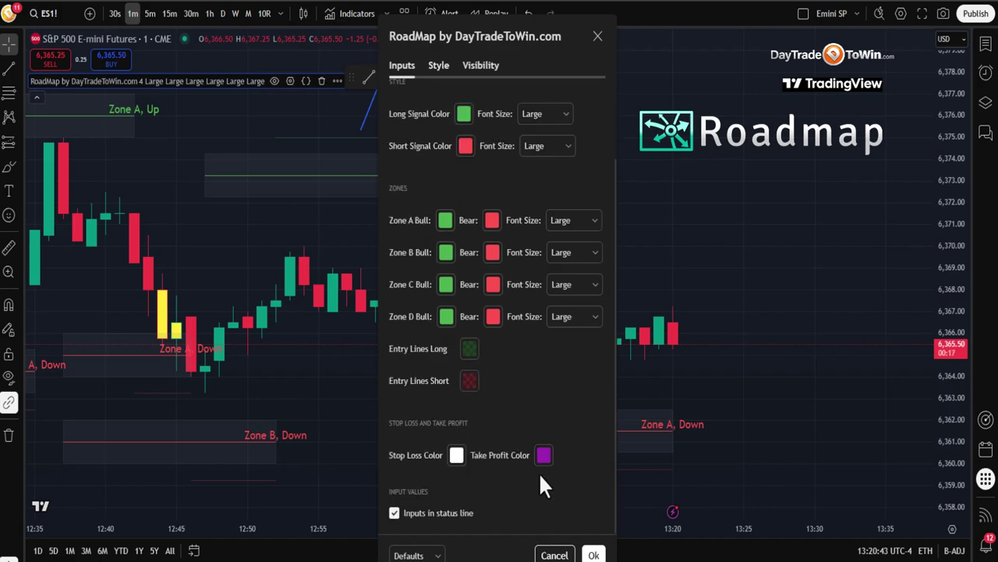
pyautogui.click(557, 554)
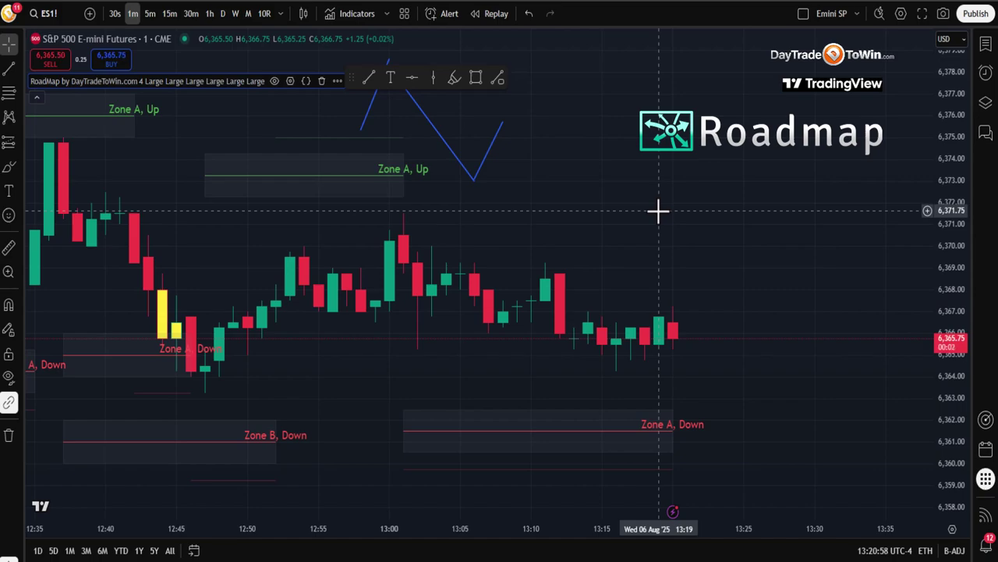
# - Review the settings, message and notification options of a RoadMap Long Signal alert on ES1! and cancel without creating it
pyautogui.click(444, 11)
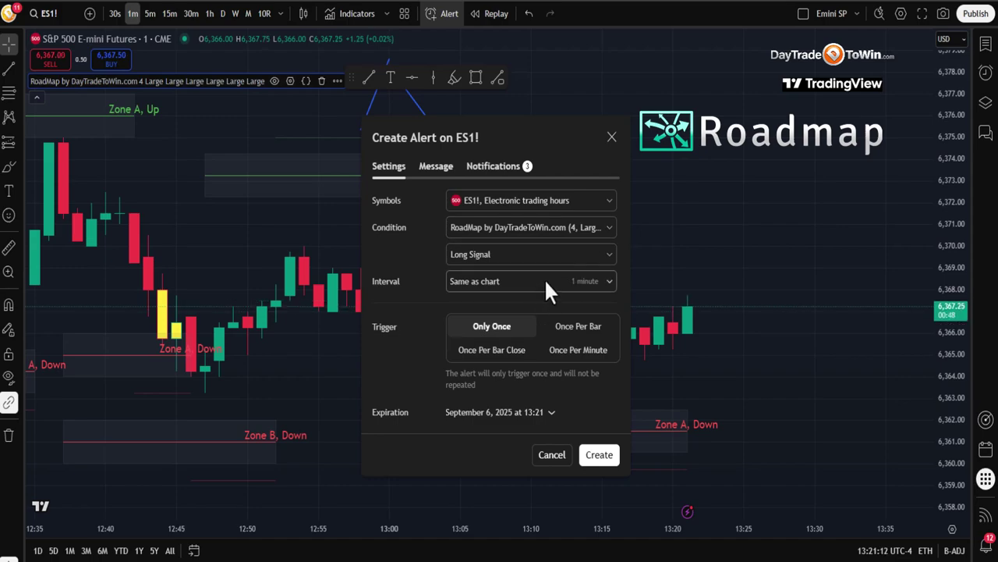
pyautogui.click(509, 169)
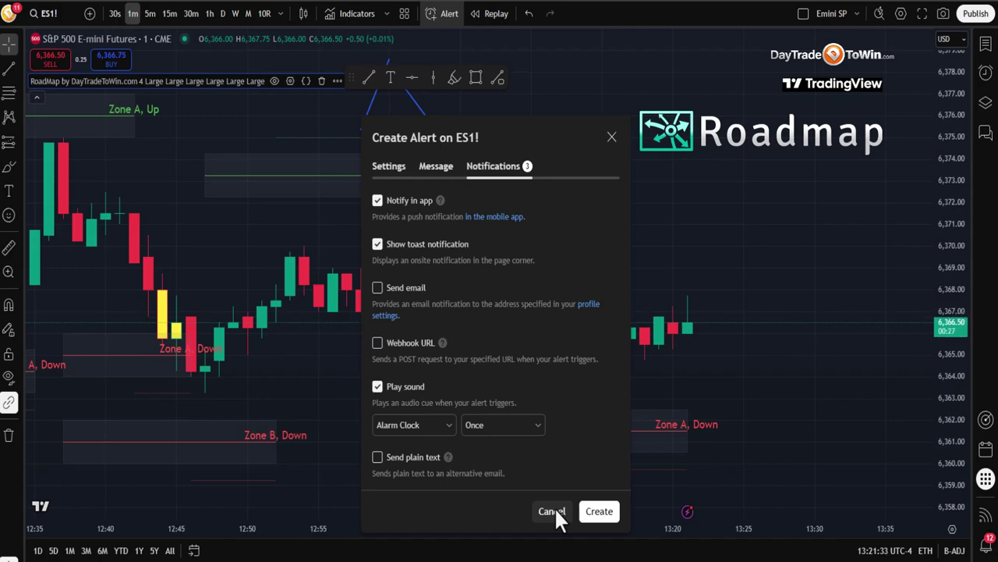
pyautogui.click(429, 164)
pyautogui.click(390, 167)
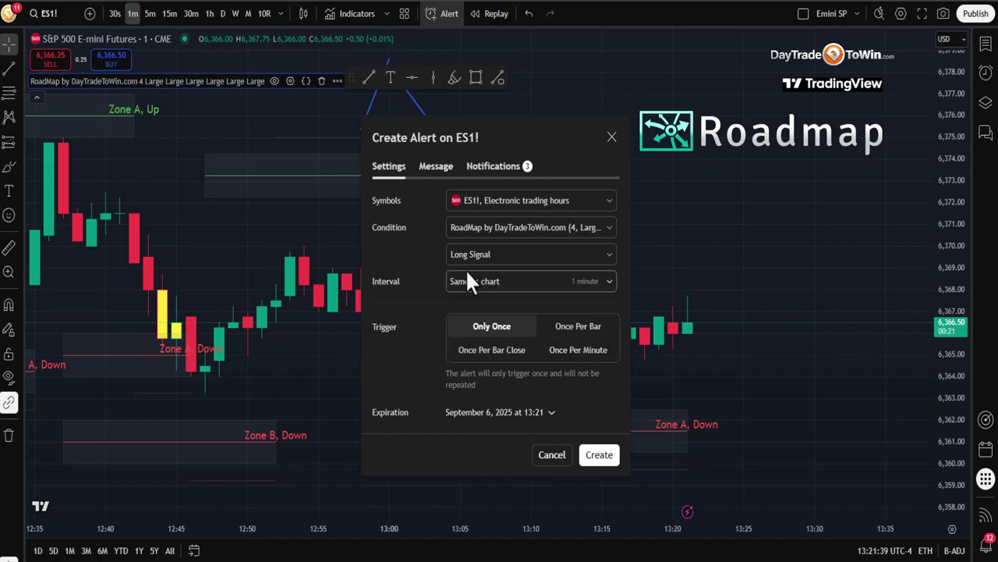
pyautogui.click(604, 226)
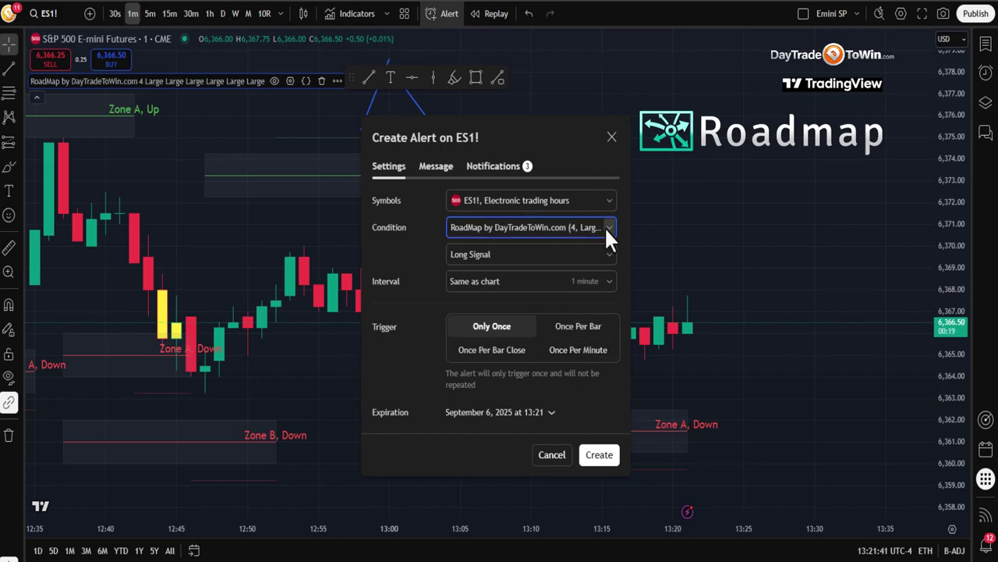
pyautogui.click(606, 238)
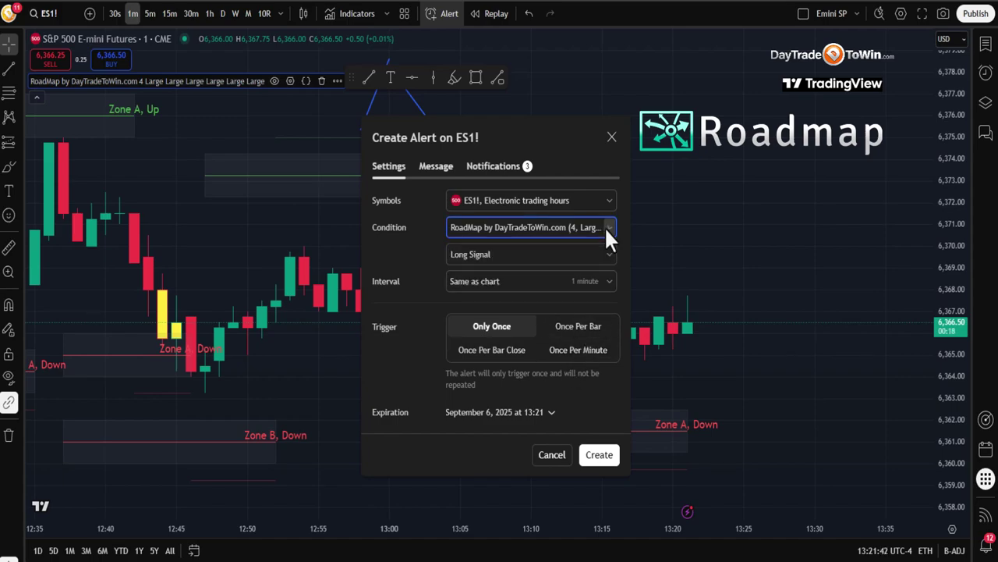
pyautogui.click(556, 455)
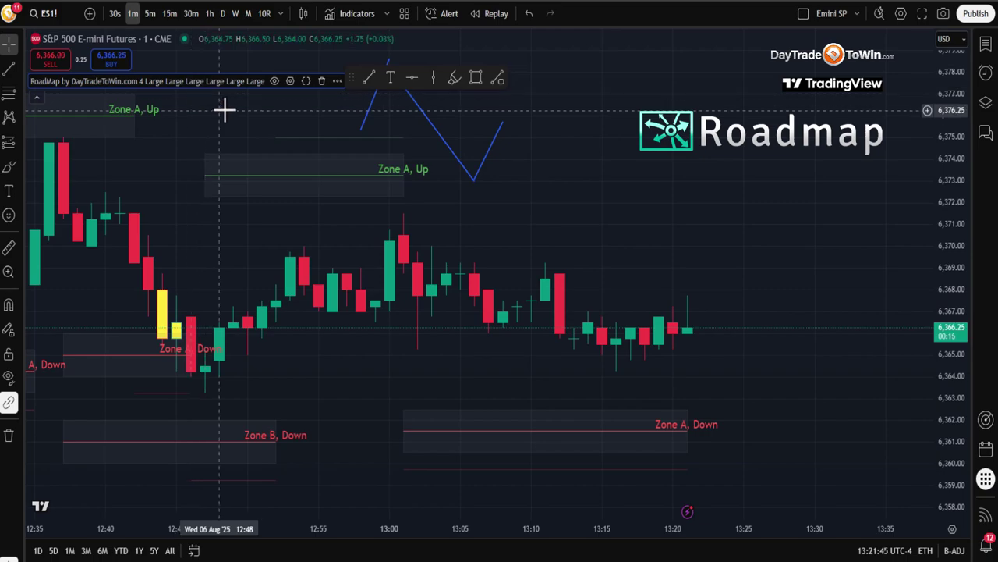
# - Add the invite-only ABC by DayTradeToWin indicator to the chart and close the indicator library
pyautogui.click(349, 13)
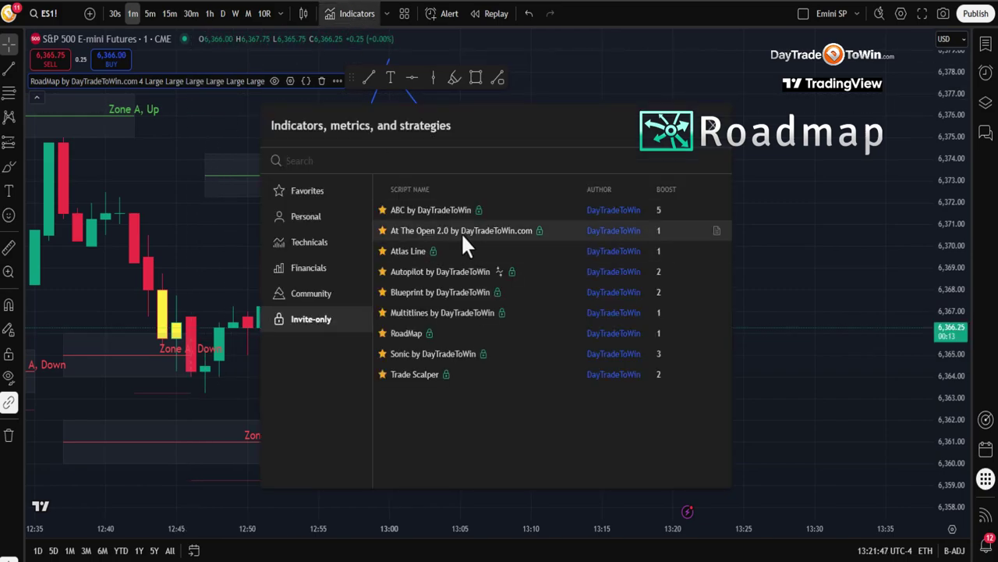
pyautogui.click(452, 207)
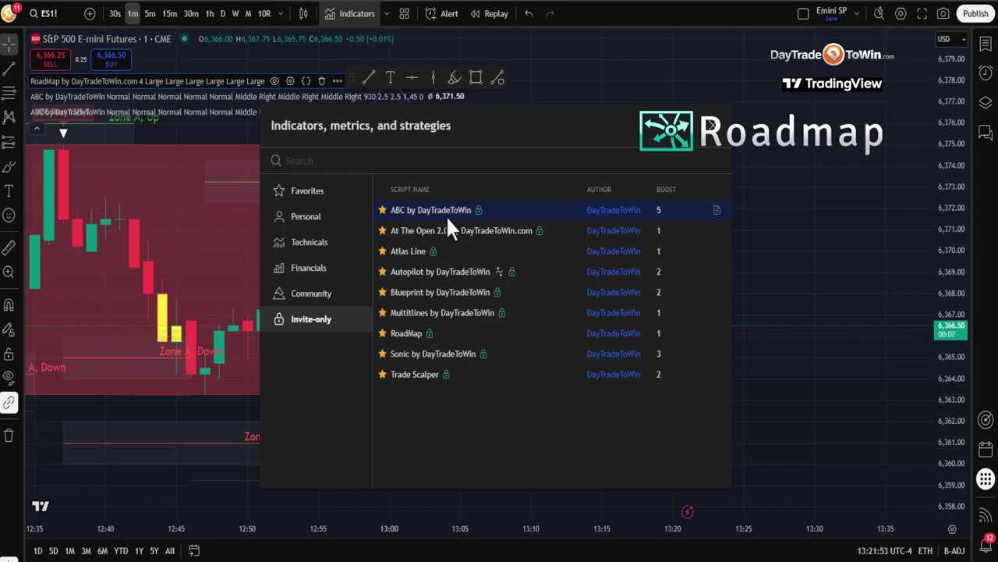
pyautogui.click(711, 130)
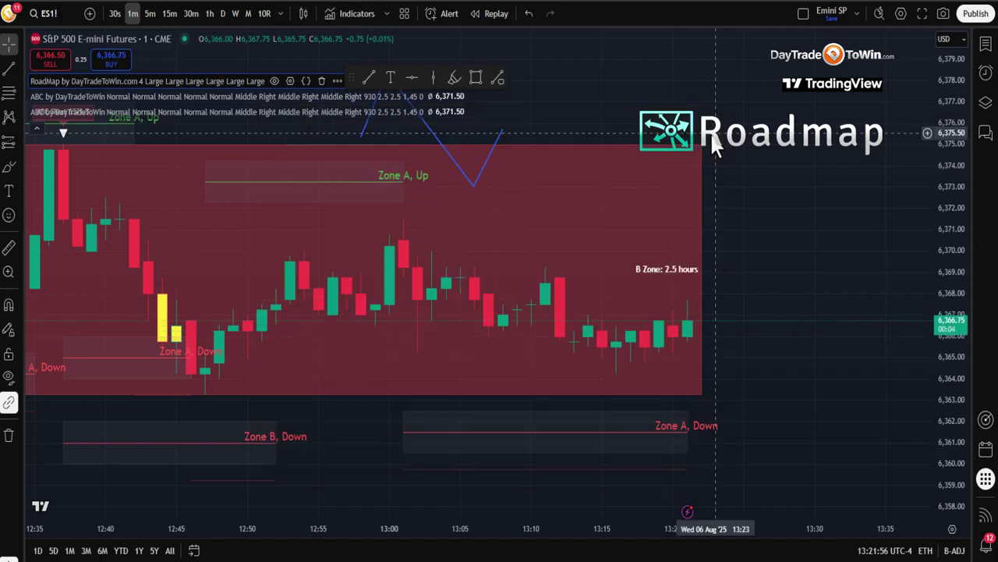
# - Remove the duplicate ABC indicator and create an ES1! alert on the ABC by DayTradeToWin Long condition with the Only Once trigger
pyautogui.click(479, 114)
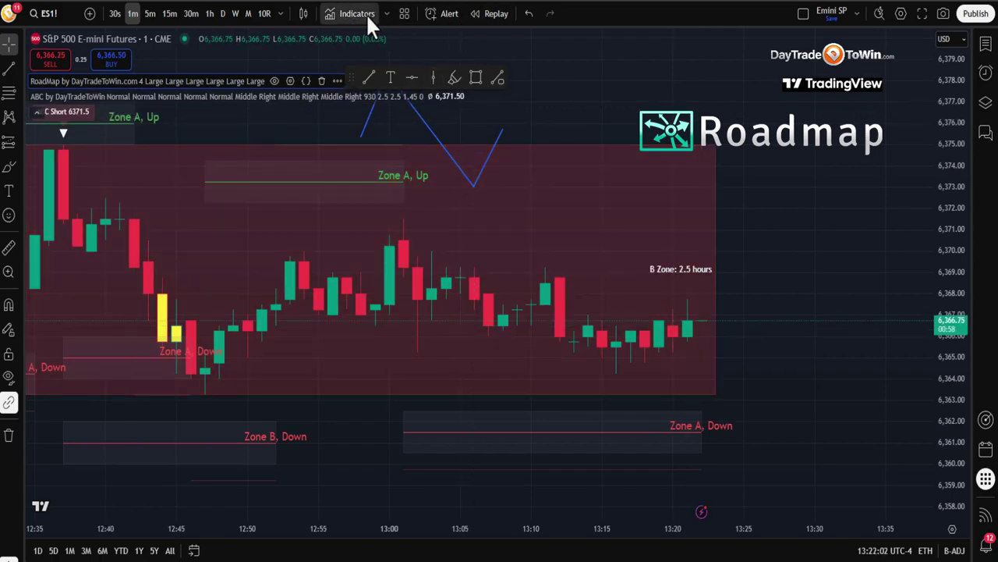
pyautogui.click(437, 11)
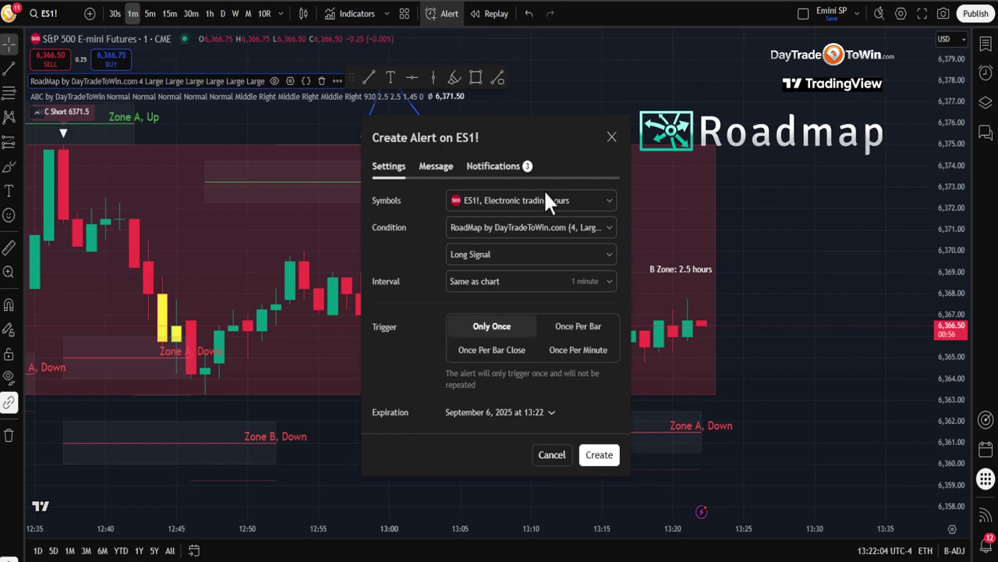
pyautogui.click(608, 229)
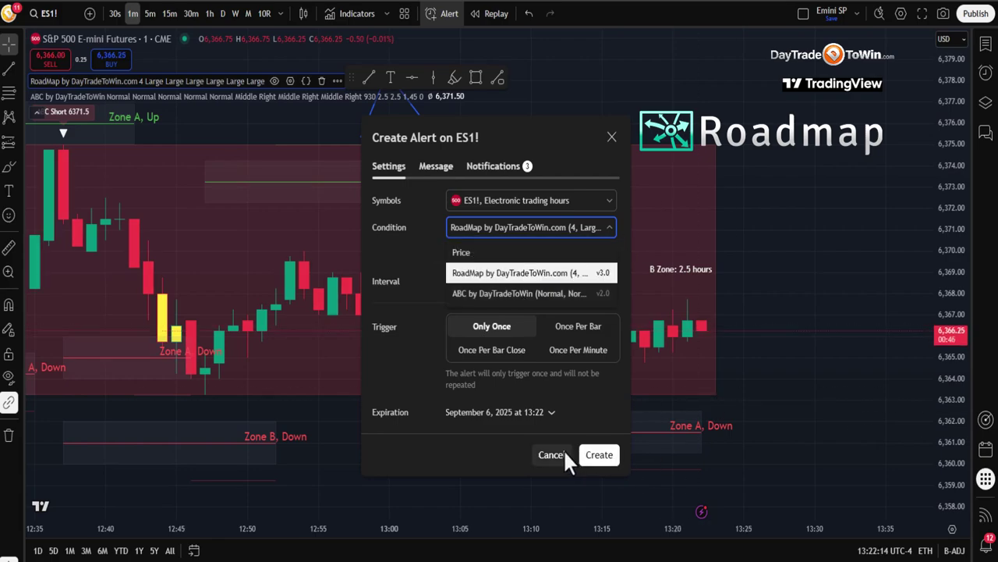
pyautogui.click(489, 294)
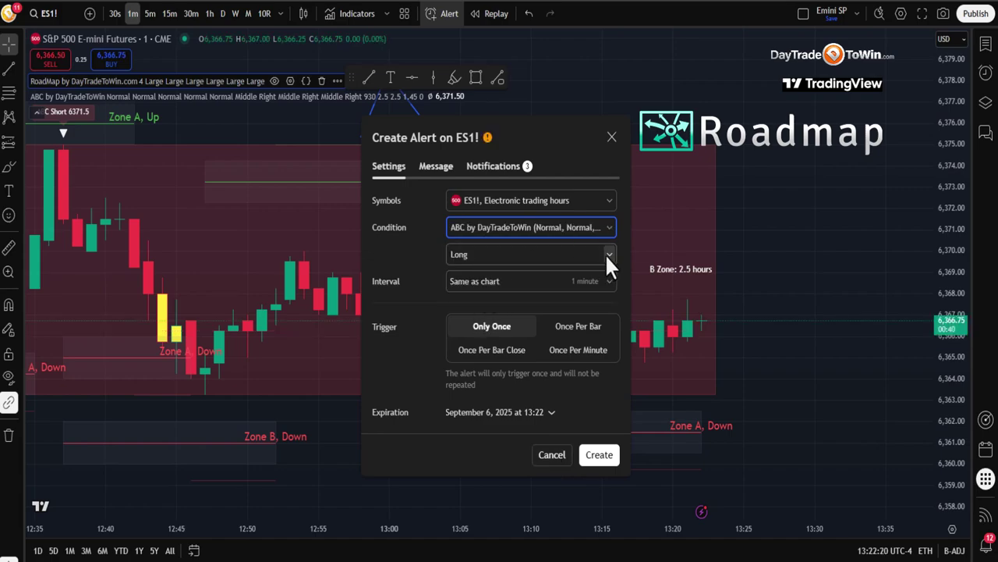
pyautogui.click(502, 323)
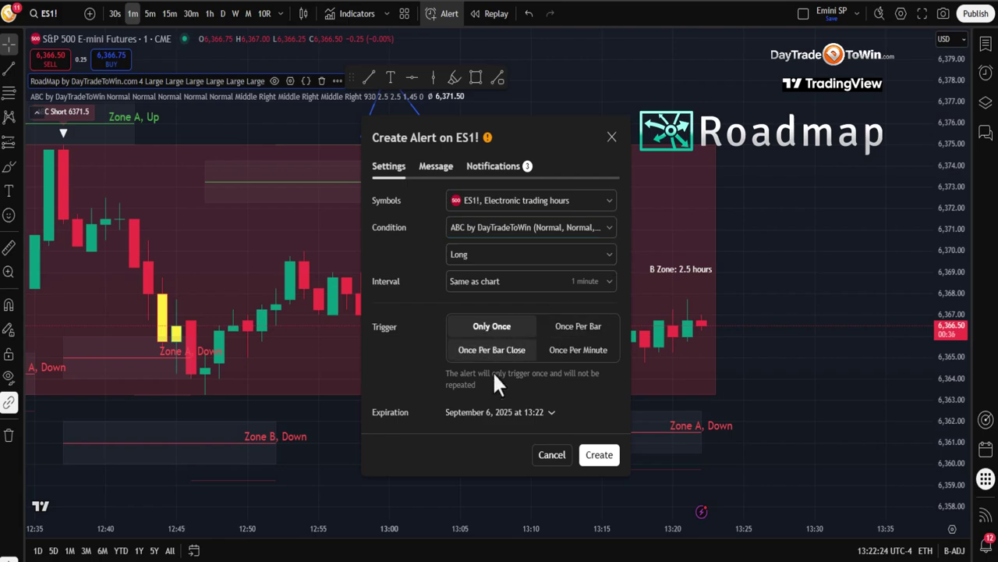
pyautogui.click(600, 454)
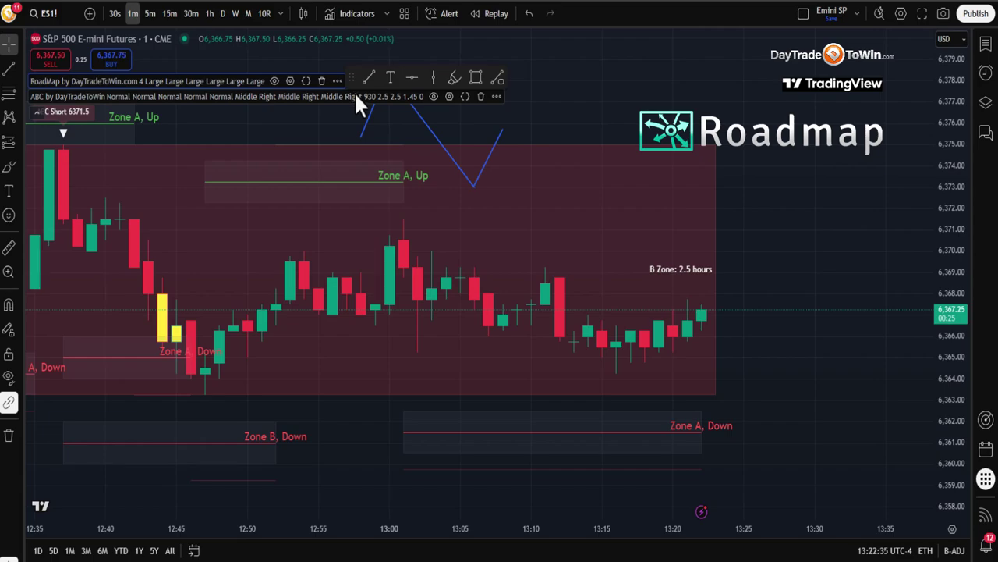
# - Remove the remaining ABC by DayTradeToWin indicator and compress the time axis to show the candles from about 12:20 onward
pyautogui.click(480, 96)
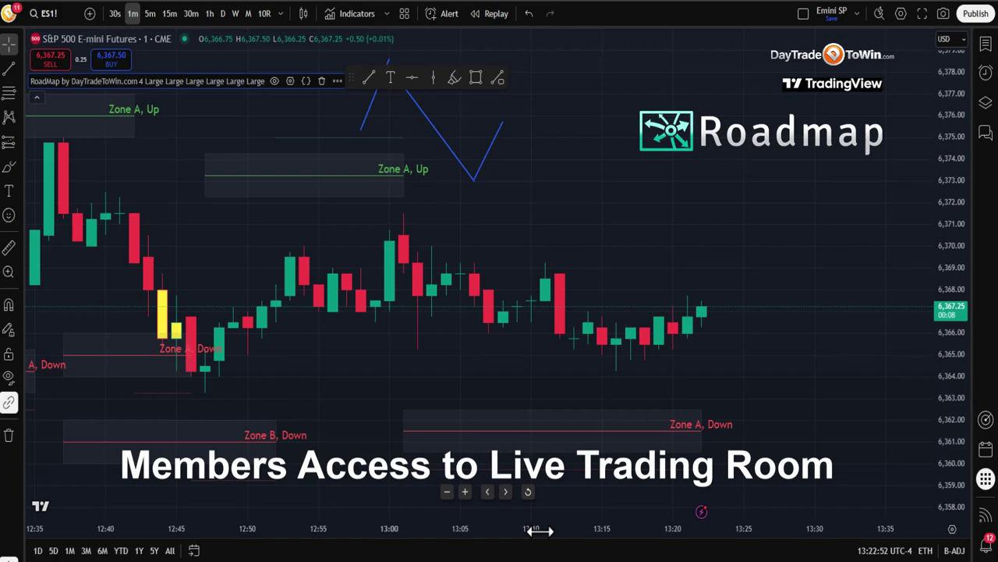
pyautogui.moveTo(538, 531); pyautogui.dragTo(617, 526)
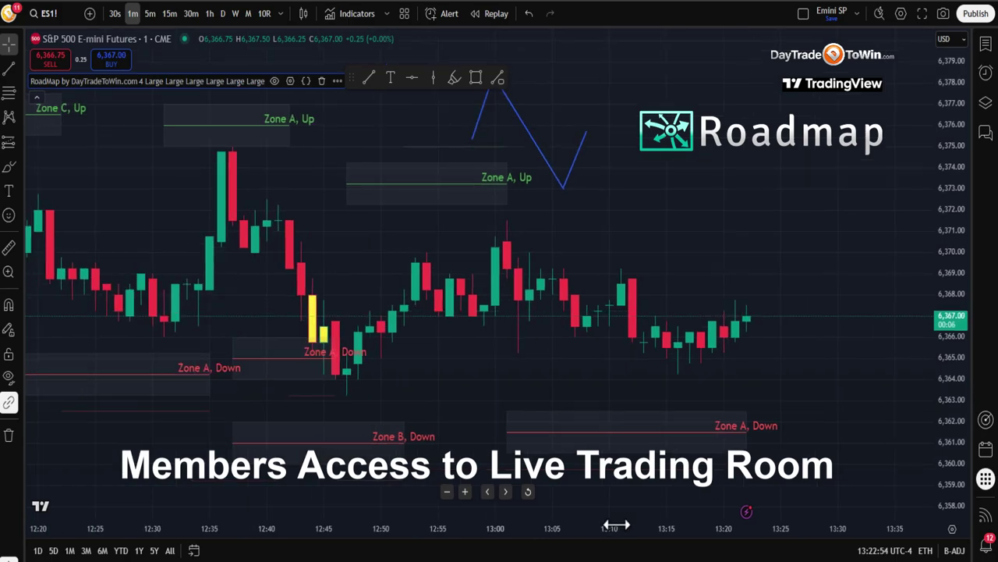